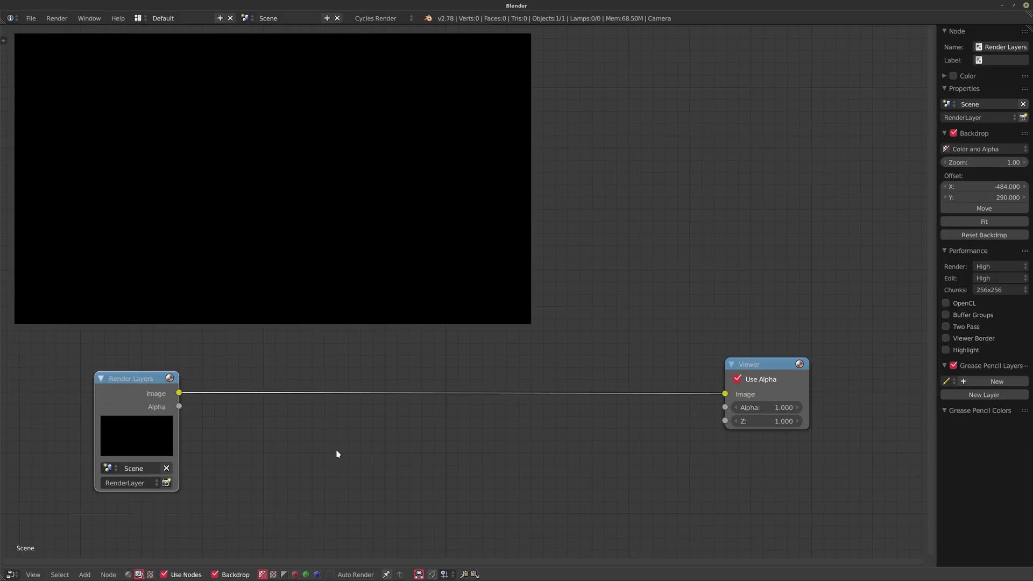
Add an Ellipse Mask node beside the Render Layers node and show its mask output in the Viewer
{"action": "key", "text": "shift+a"}
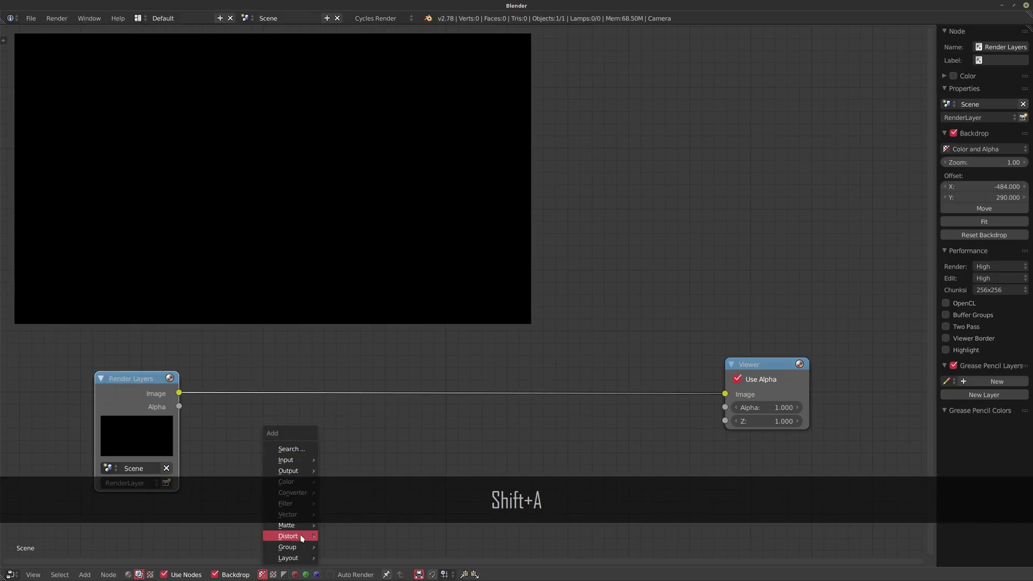
{"action": "mouse_move", "coordinate": [290, 525]}
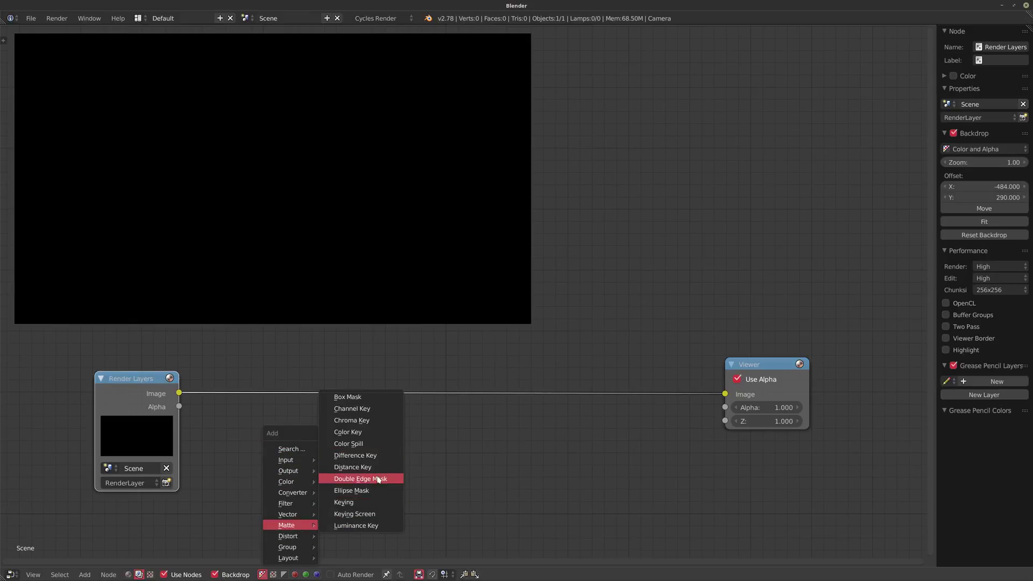
{"action": "left_click", "coordinate": [357, 490]}
{"action": "left_click", "coordinate": [359, 457]}
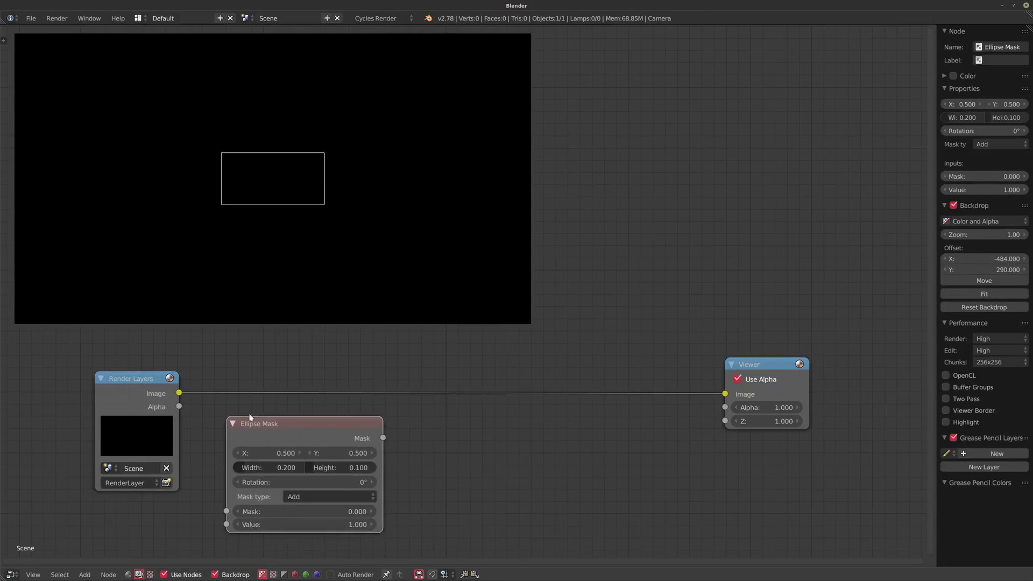
{"action": "mouse_move", "coordinate": [300, 426]}
{"action": "left_mouse_down"}
{"action": "mouse_move", "coordinate": [324, 421]}
{"action": "mouse_move", "coordinate": [287, 439]}
{"action": "left_mouse_up"}
{"action": "left_click", "coordinate": [289, 441], "text": "ctrl+shift"}
{"action": "middle_click_drag", "start_coordinate": [532, 446], "coordinate": [545, 405]}
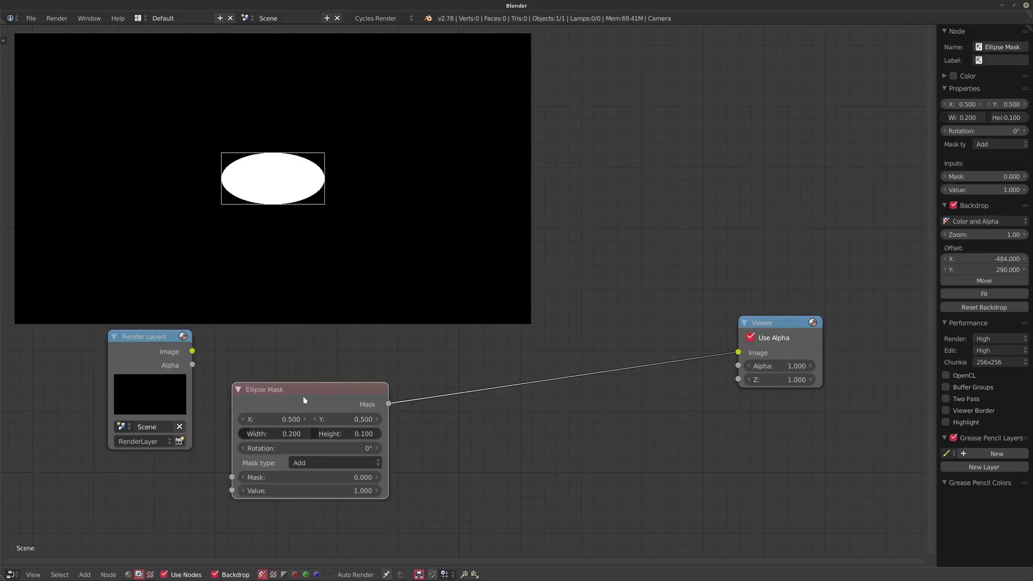
{"action": "left_click_drag", "start_coordinate": [304, 401], "coordinate": [330, 412]}
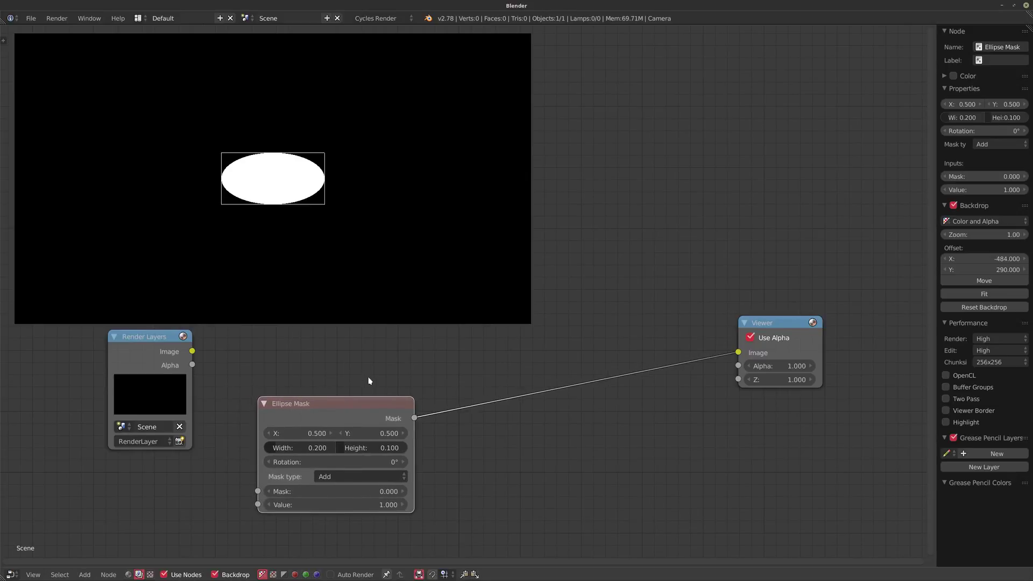
Set the ellipse mask's width and height to 0.01
{"action": "scroll", "coordinate": [350, 398], "scroll_direction": "up", "scroll_amount": 2}
{"action": "left_click", "coordinate": [265, 411]}
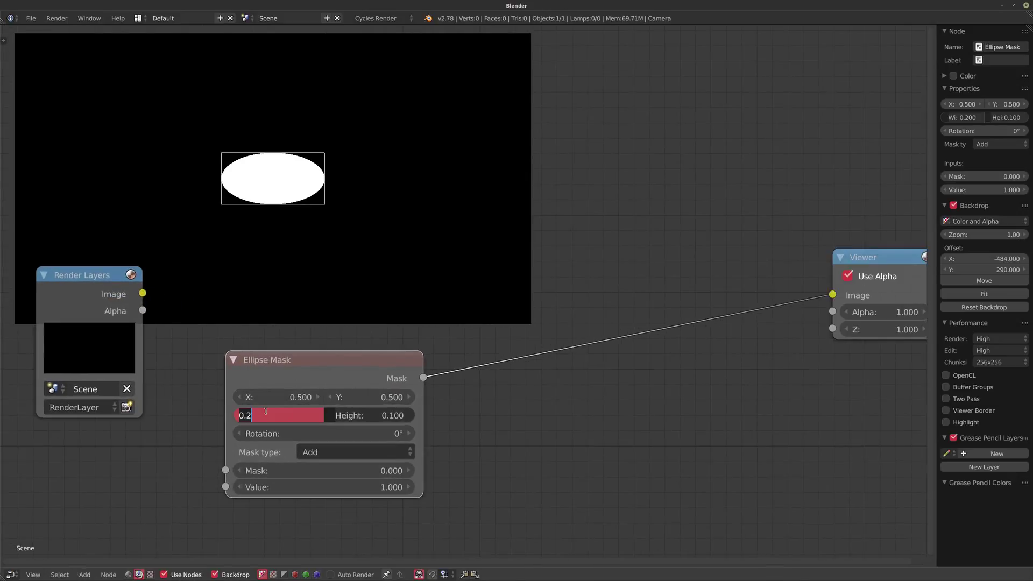
{"action": "type", "text": ".01"}
{"action": "key", "text": "Tab"}
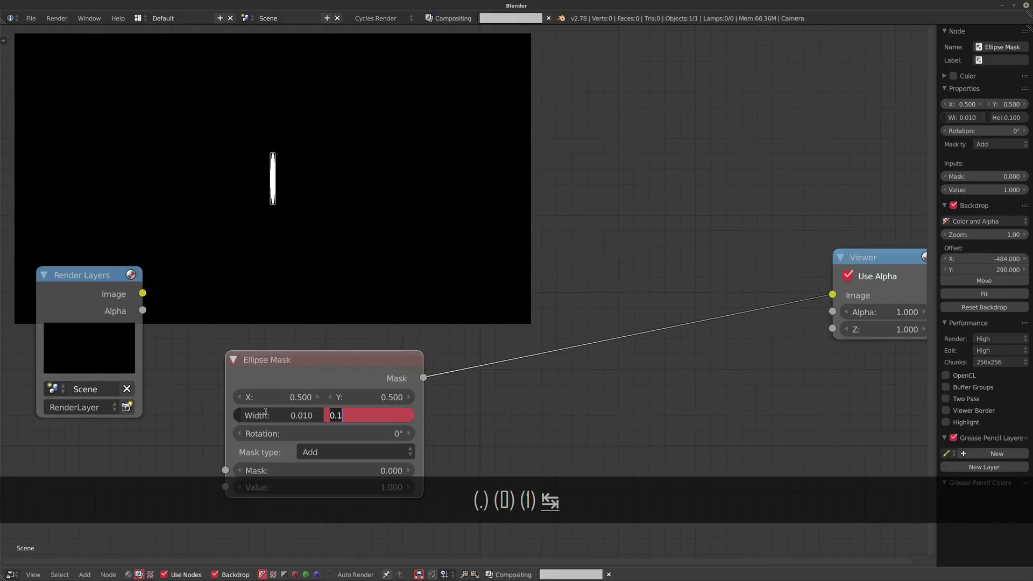
{"action": "type", "text": ".01"}
{"action": "key", "text": "Return"}
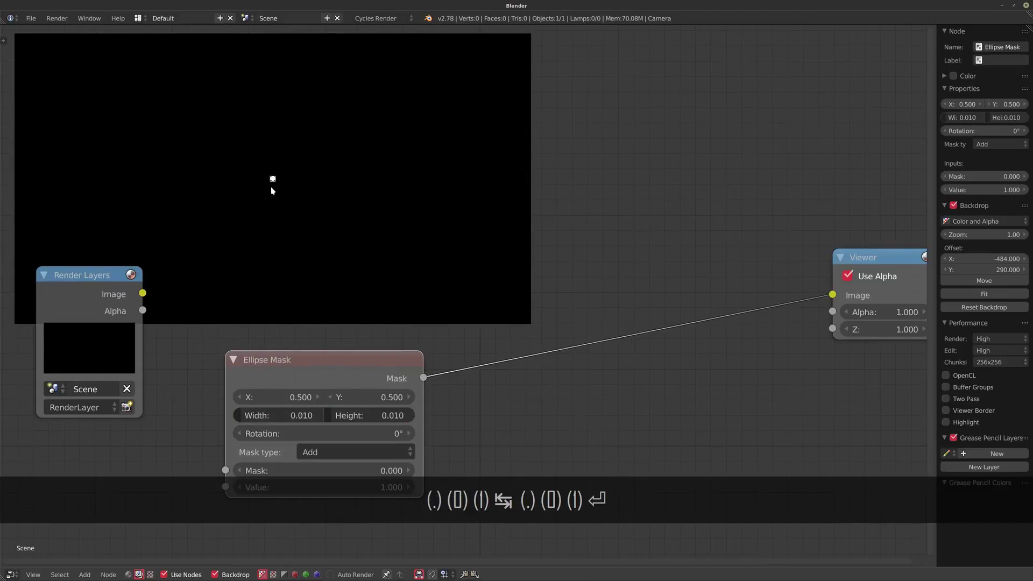
{"action": "scroll", "coordinate": [273, 178], "scroll_direction": "up", "scroll_amount": 2}
{"action": "scroll", "coordinate": [273, 179], "scroll_direction": "down", "scroll_amount": 2}
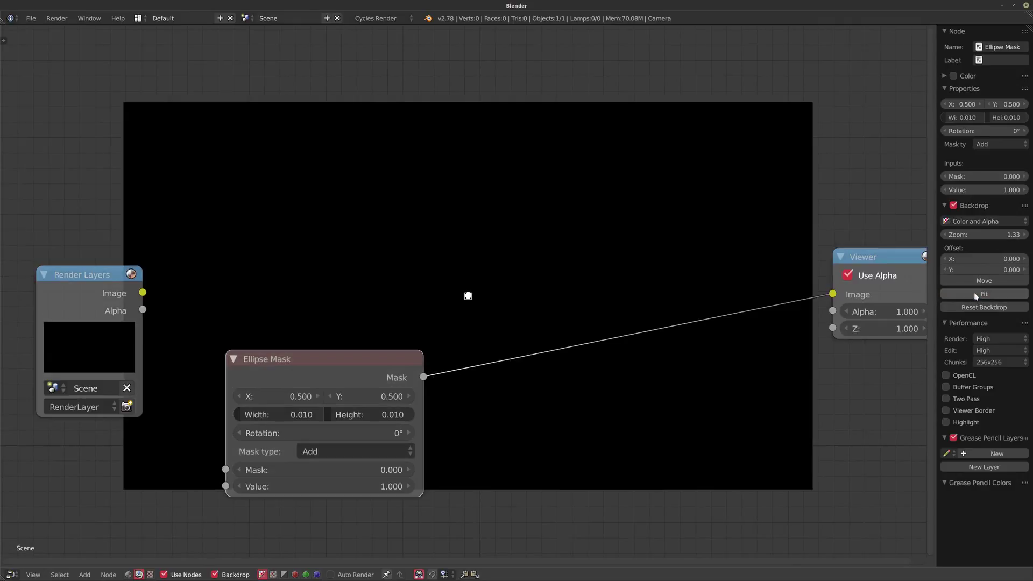
Set the backdrop zoom to 1 and move the backdrop clear of the nodes, offset about X -507, Y 295
{"action": "left_click", "coordinate": [984, 293]}
{"action": "left_click", "coordinate": [965, 235]}
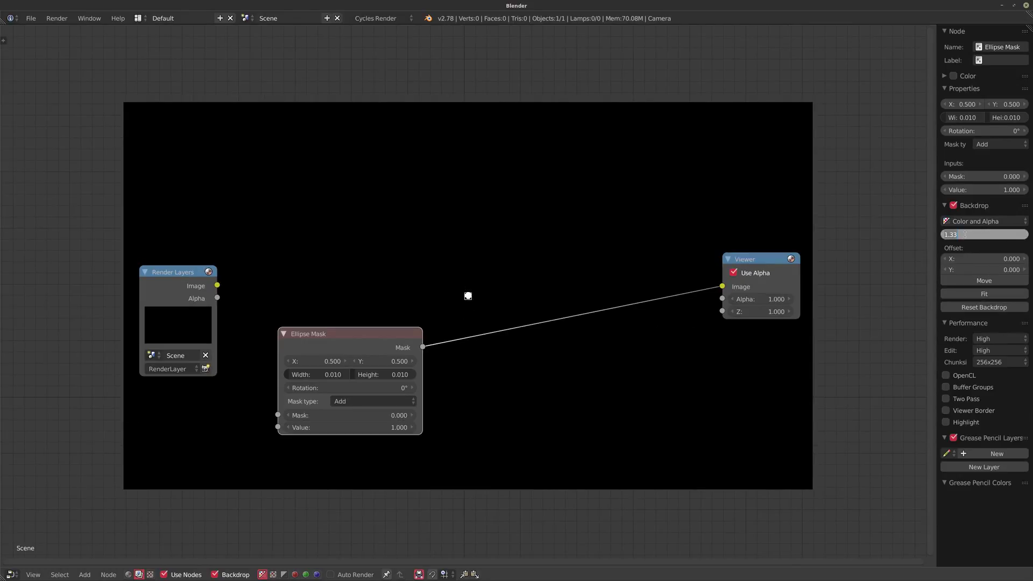
{"action": "type", "text": "1"}
{"action": "key", "text": "Return"}
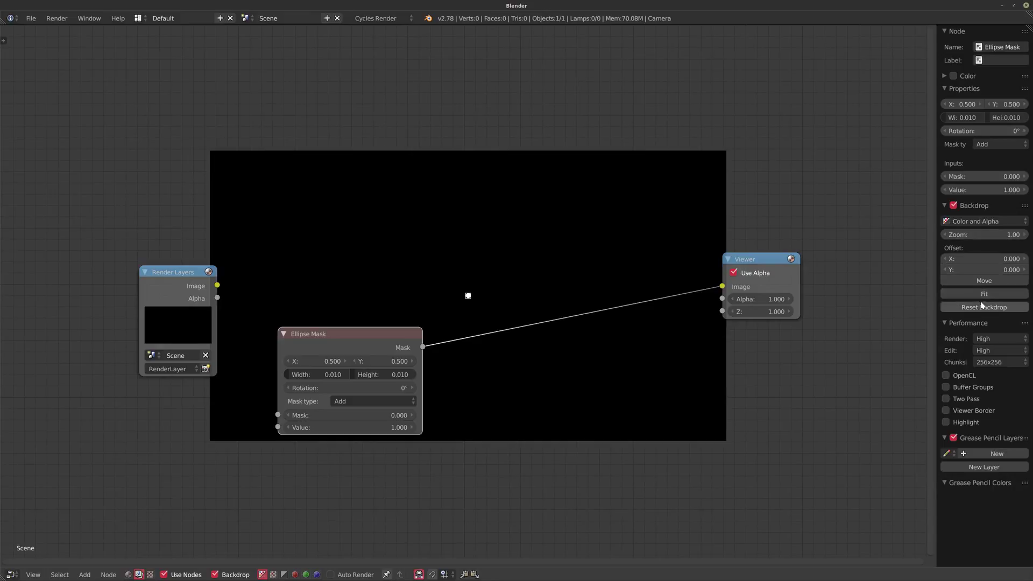
{"action": "left_click", "coordinate": [984, 281]}
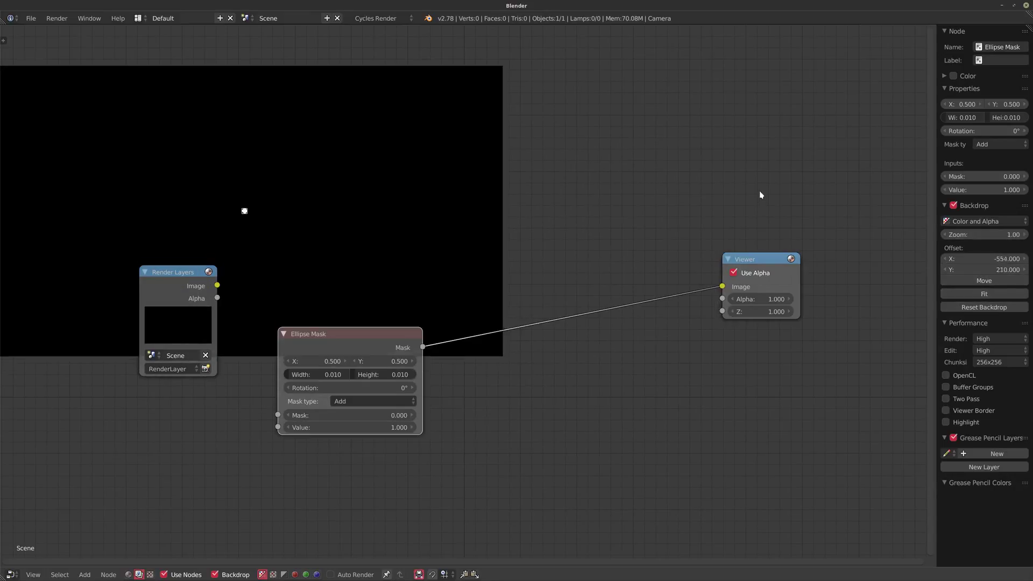
{"action": "left_click", "coordinate": [776, 167]}
{"action": "middle_click_drag", "start_coordinate": [572, 273], "coordinate": [543, 332]}
{"action": "scroll", "coordinate": [532, 330], "scroll_direction": "up", "scroll_amount": 2}
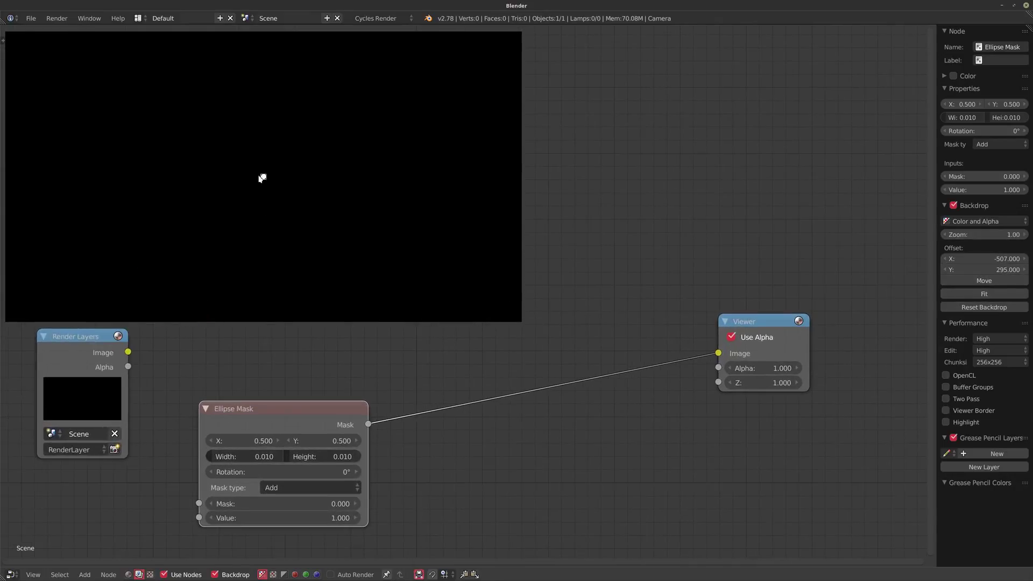
Reduce the ellipse mask's width and height to 0.005
{"action": "left_click_drag", "start_coordinate": [287, 417], "coordinate": [275, 416]}
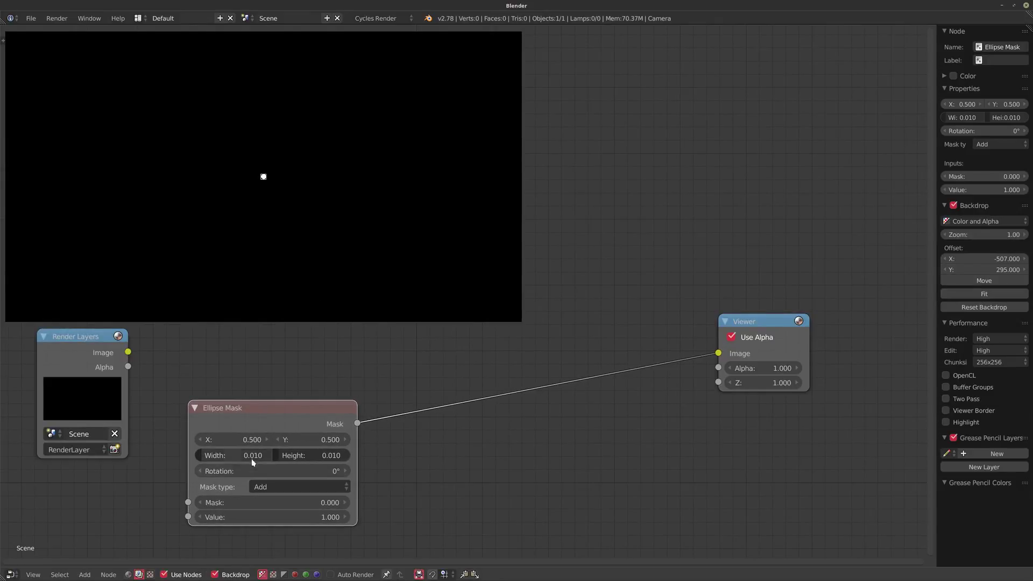
{"action": "double_click", "coordinate": [269, 456]}
{"action": "key", "text": "BackSpace"}
{"action": "type", "text": "05"}
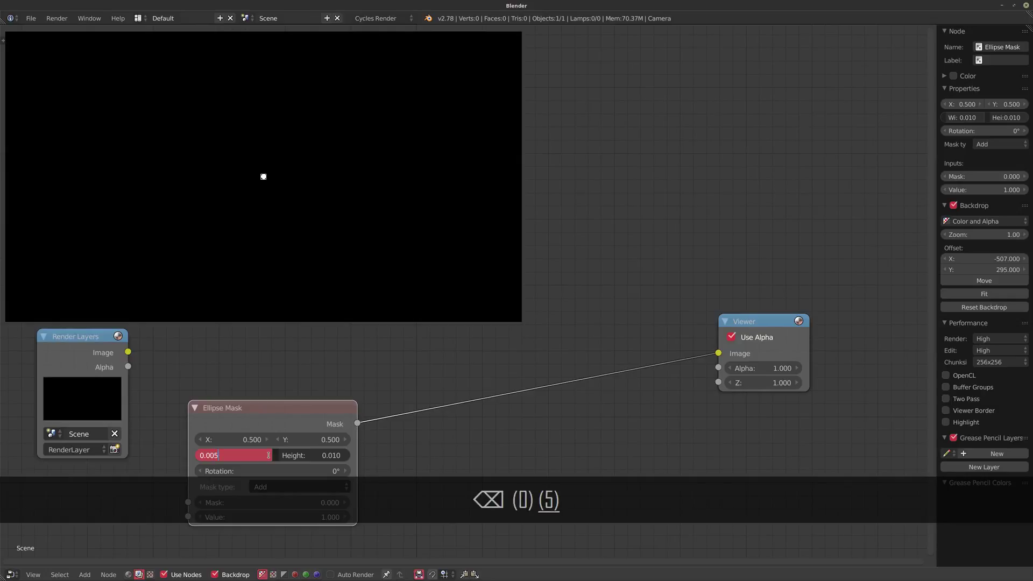
{"action": "key", "text": "Return"}
{"action": "double_click", "coordinate": [275, 456]}
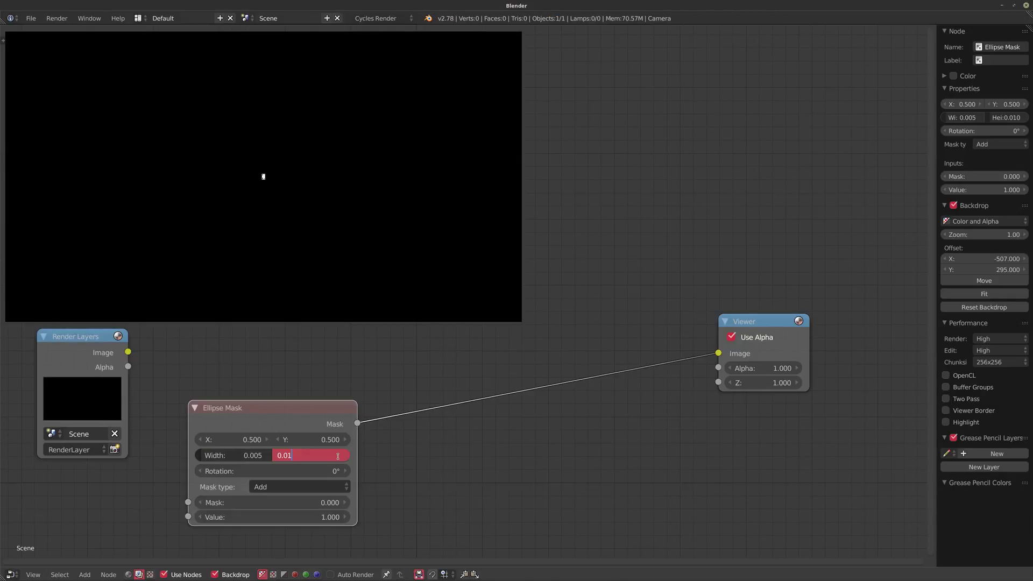
{"action": "key", "text": "BackSpace"}
{"action": "type", "text": "05"}
{"action": "key", "text": "Return"}
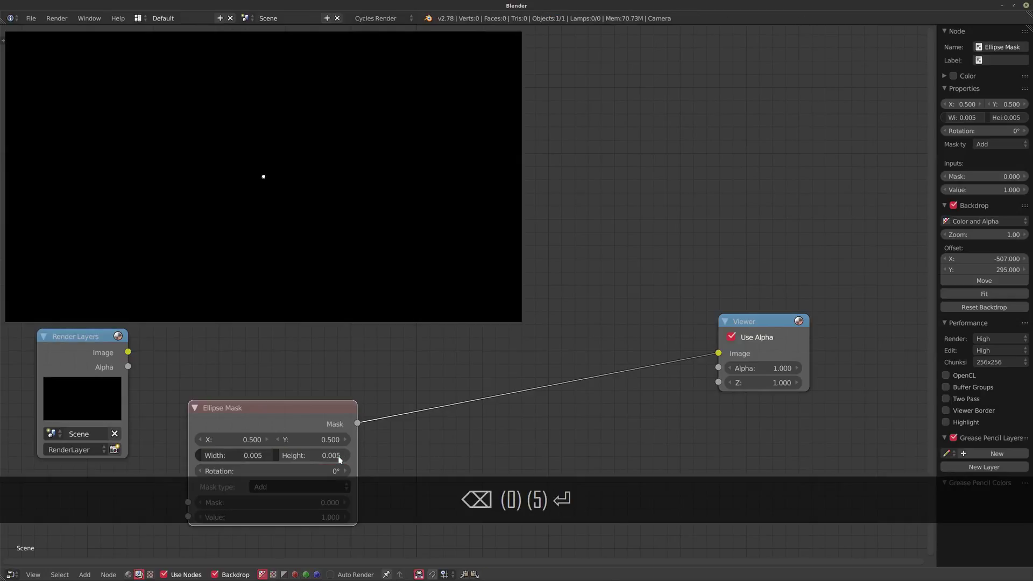
Insert a Blur node between the Ellipse Mask and the Viewer and set its type to Fast Gaussian
{"action": "middle_click_drag", "start_coordinate": [418, 439], "coordinate": [400, 421]}
{"action": "key", "text": "shift+a"}
{"action": "key", "text": "shift+a"}
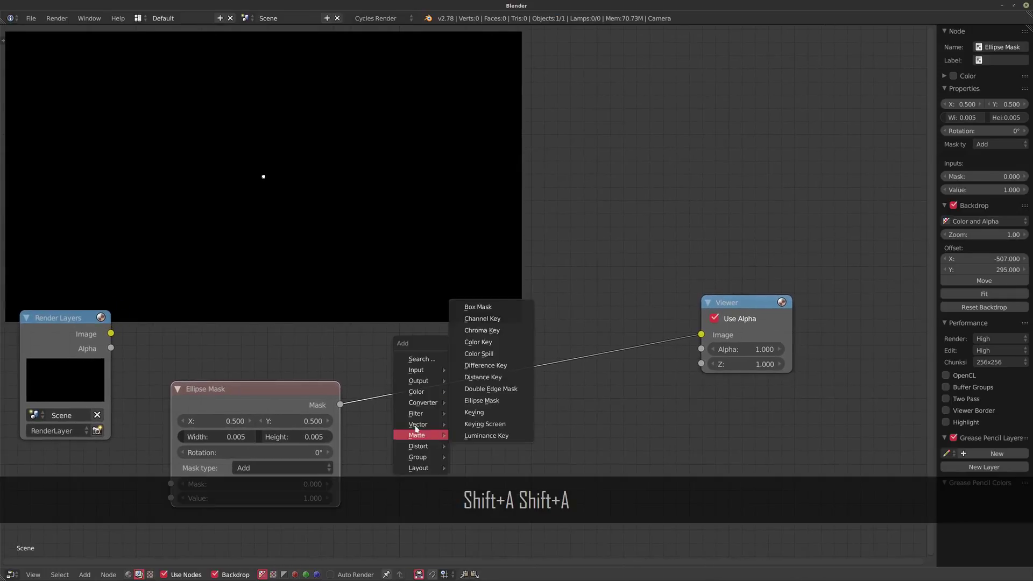
{"action": "mouse_move", "coordinate": [418, 416]}
{"action": "left_click", "coordinate": [474, 425]}
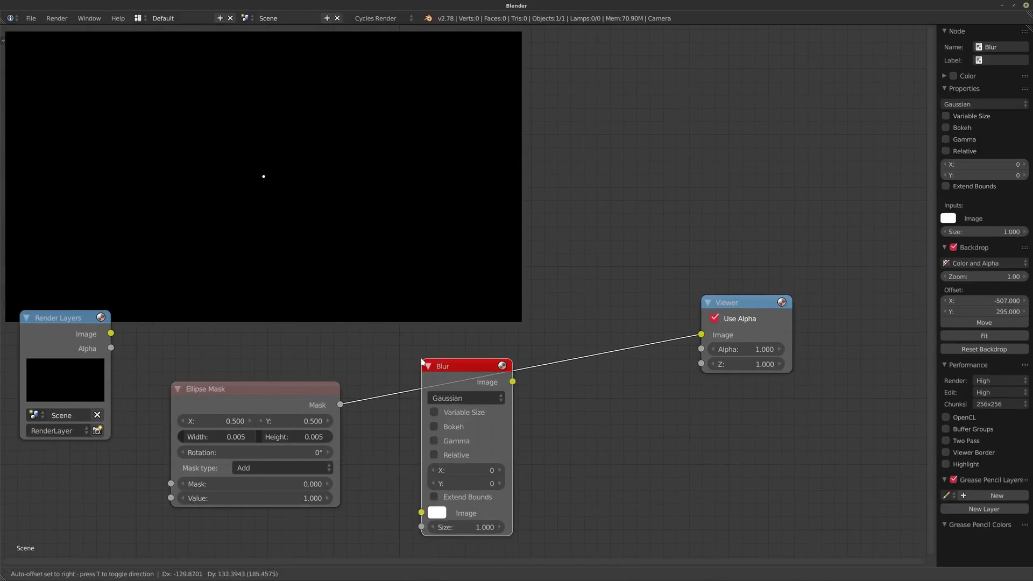
{"action": "left_click", "coordinate": [491, 389]}
{"action": "left_click", "coordinate": [451, 389]}
{"action": "left_click", "coordinate": [450, 304]}
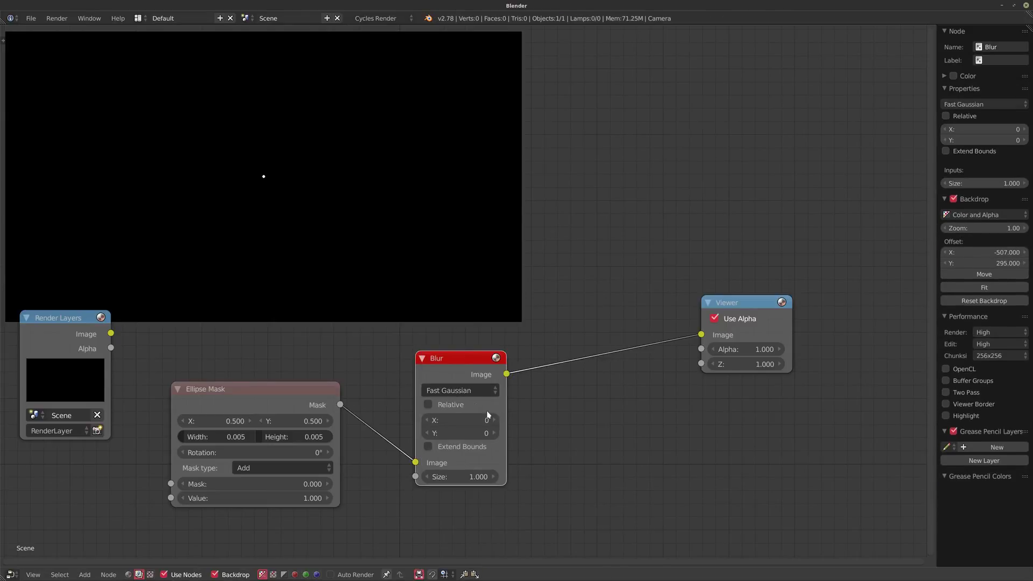
Make the blur relative and set its X and Y amounts to 1%
{"action": "left_click_drag", "start_coordinate": [330, 392], "coordinate": [330, 416]}
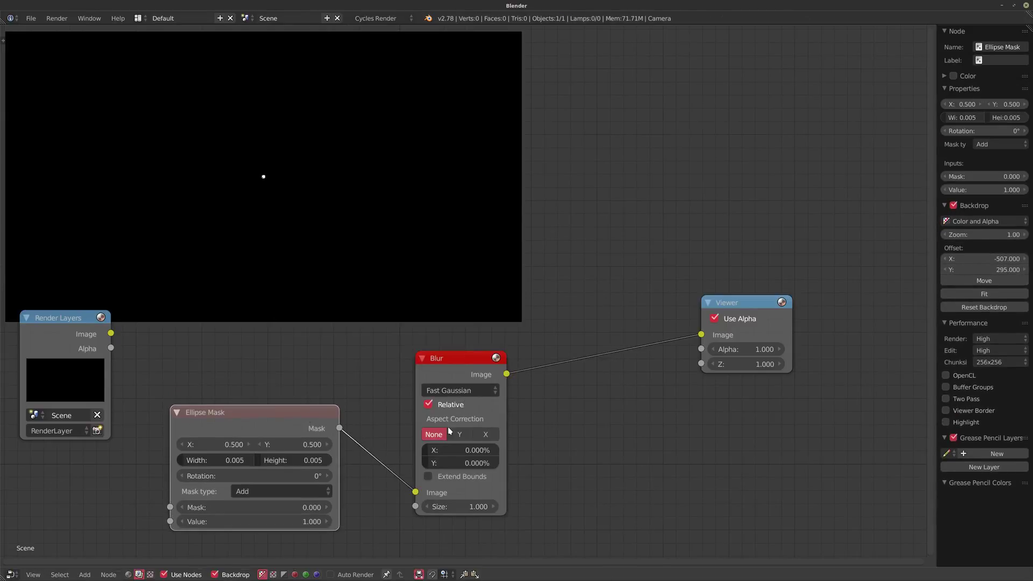
{"action": "middle_click_drag", "start_coordinate": [554, 416], "coordinate": [554, 390]}
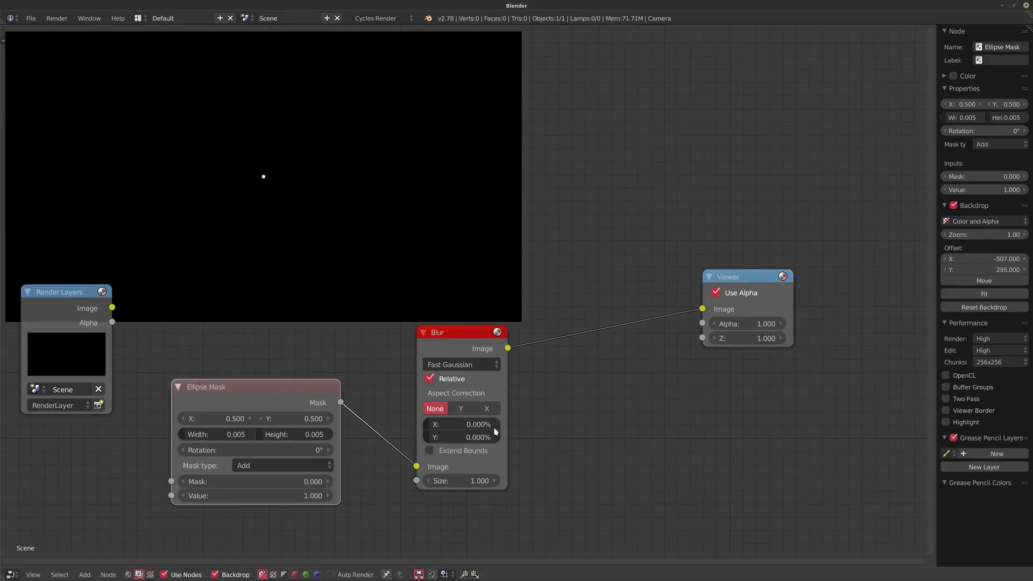
{"action": "left_click", "coordinate": [459, 422]}
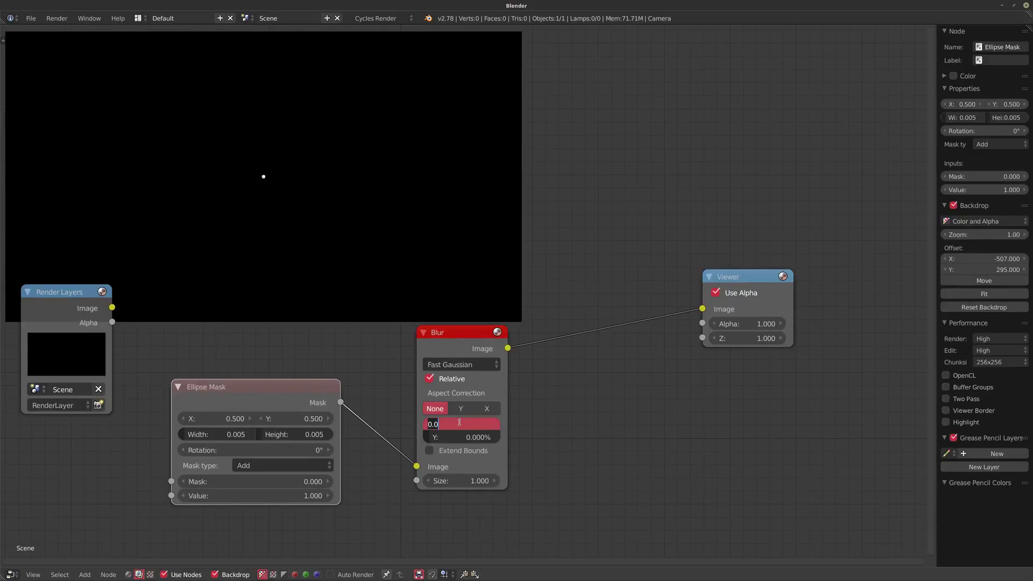
{"action": "type", "text": "1"}
{"action": "key", "text": "Tab"}
{"action": "type", "text": "1"}
{"action": "key", "text": "Return"}
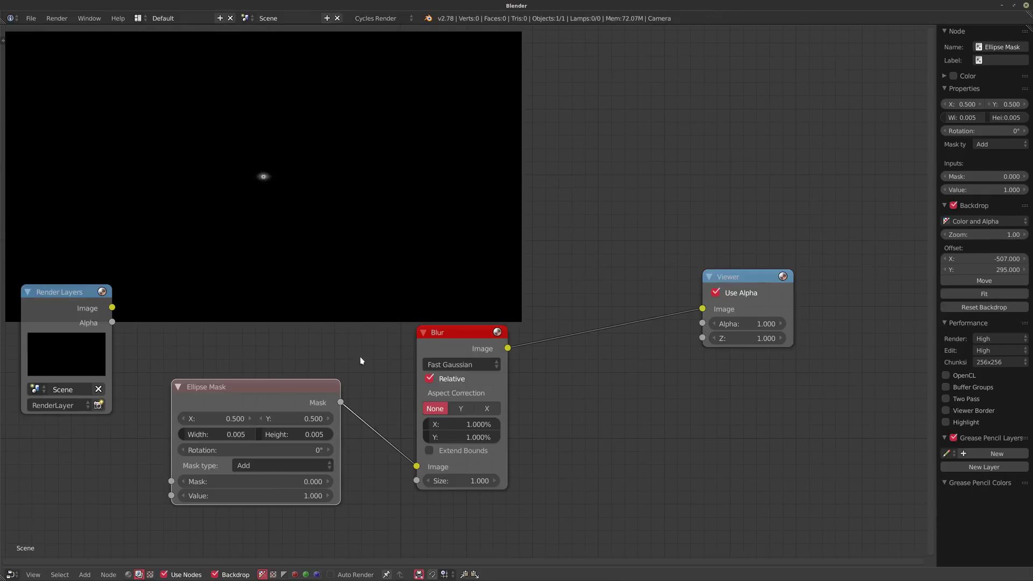
Insert a Mix node between the Blur and the Viewer, with the blur feeding its second image input
{"action": "middle_click_drag", "start_coordinate": [569, 387], "coordinate": [558, 412]}
{"action": "key", "text": "shift+a"}
{"action": "mouse_move", "coordinate": [516, 313]}
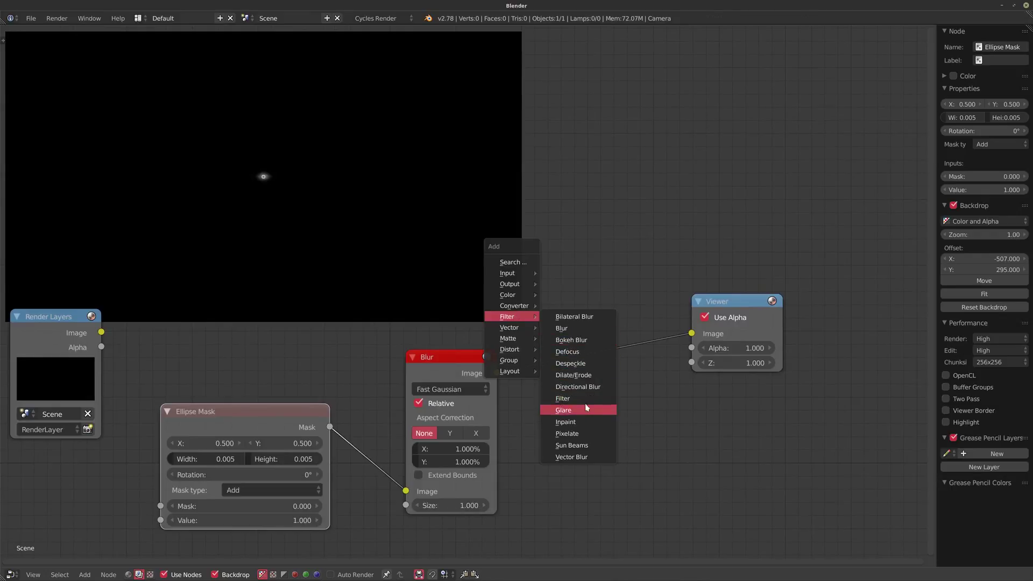
{"action": "mouse_move", "coordinate": [511, 295]}
{"action": "left_click", "coordinate": [565, 389]}
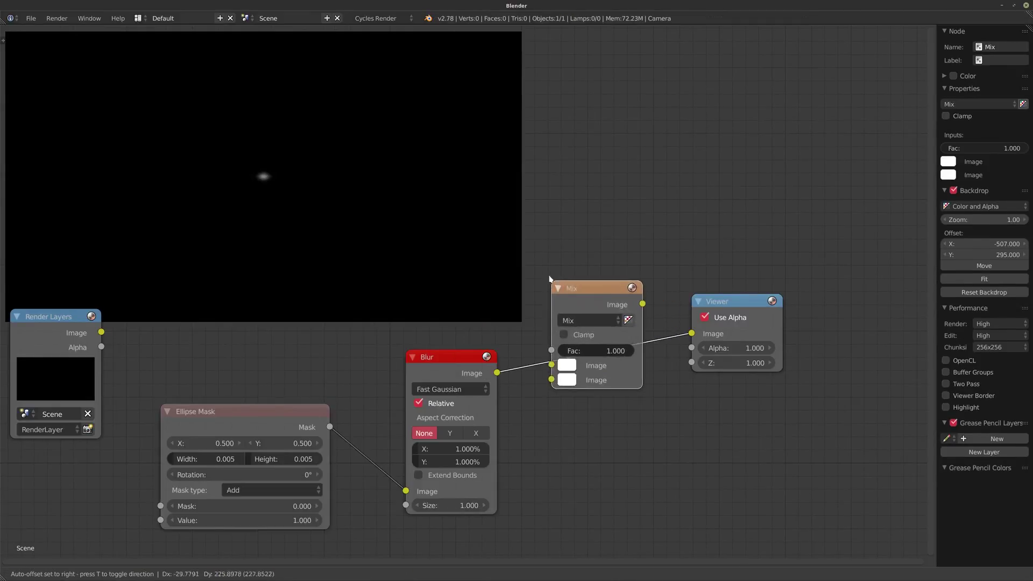
{"action": "left_click", "coordinate": [546, 260]}
{"action": "left_click_drag", "start_coordinate": [550, 348], "coordinate": [549, 361]}
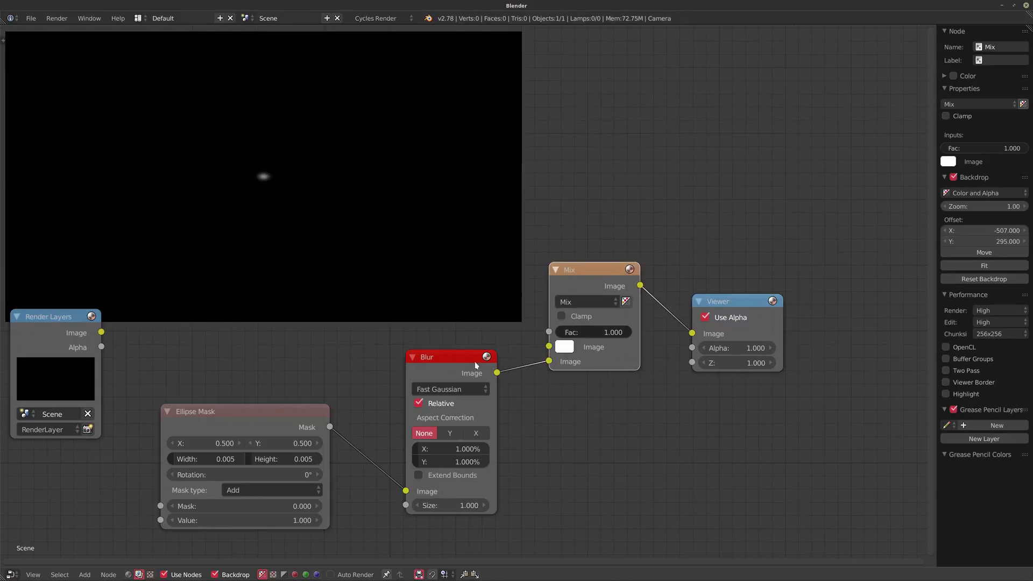
Connect the ellipse mask to the Mix node's first image input and rearrange the Blur and Ellipse Mask nodes
{"action": "left_click_drag", "start_coordinate": [470, 356], "coordinate": [448, 354]}
{"action": "left_click_drag", "start_coordinate": [330, 427], "coordinate": [549, 347]}
{"action": "left_click_drag", "start_coordinate": [414, 358], "coordinate": [434, 394]}
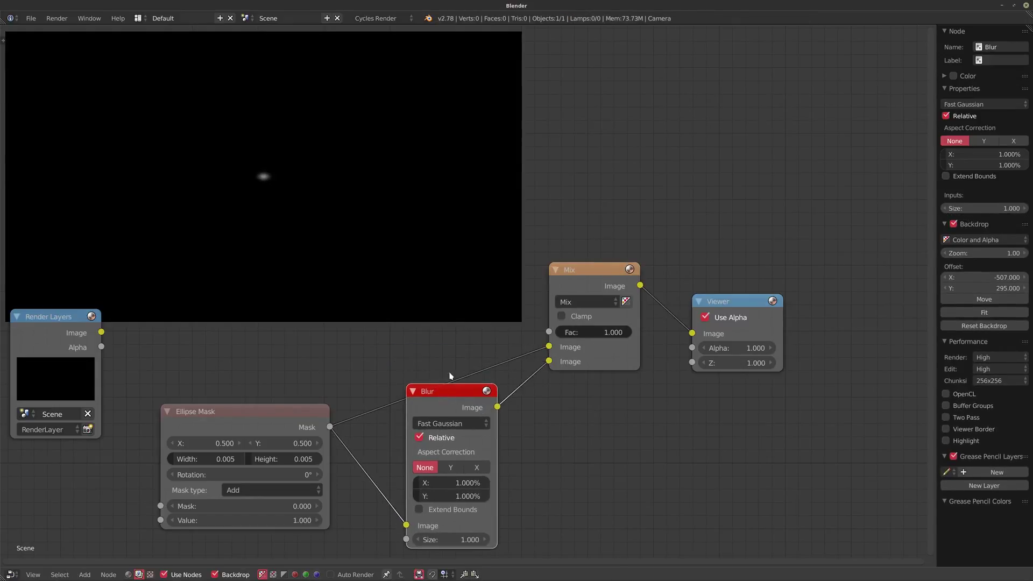
{"action": "left_click_drag", "start_coordinate": [279, 415], "coordinate": [276, 351]}
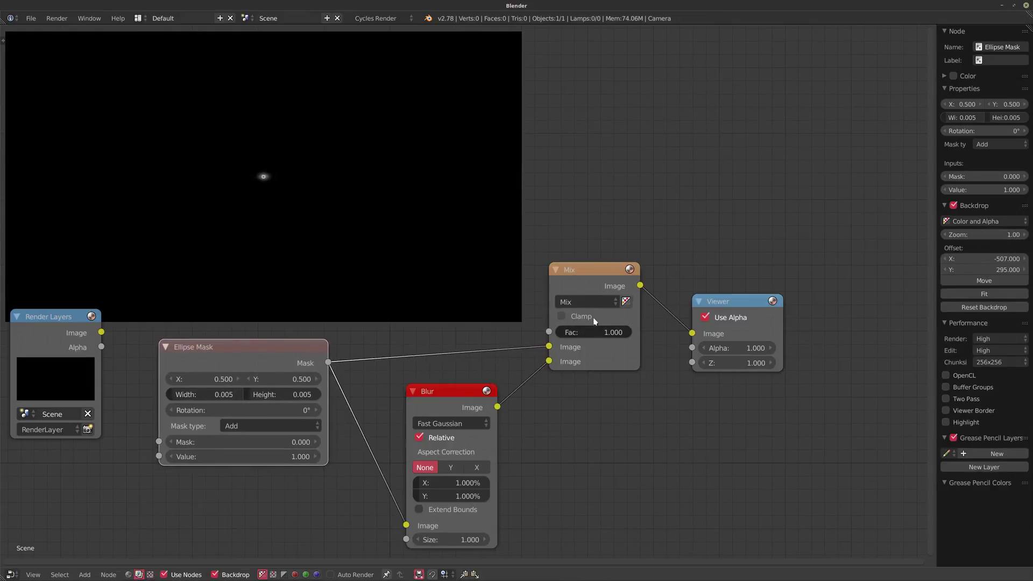
Change the Mix node's blend mode to Add
{"action": "left_click", "coordinate": [592, 303]}
{"action": "left_click", "coordinate": [566, 272]}
{"action": "scroll", "coordinate": [510, 421], "scroll_direction": "down", "scroll_amount": 2}
{"action": "left_click", "coordinate": [683, 323]}
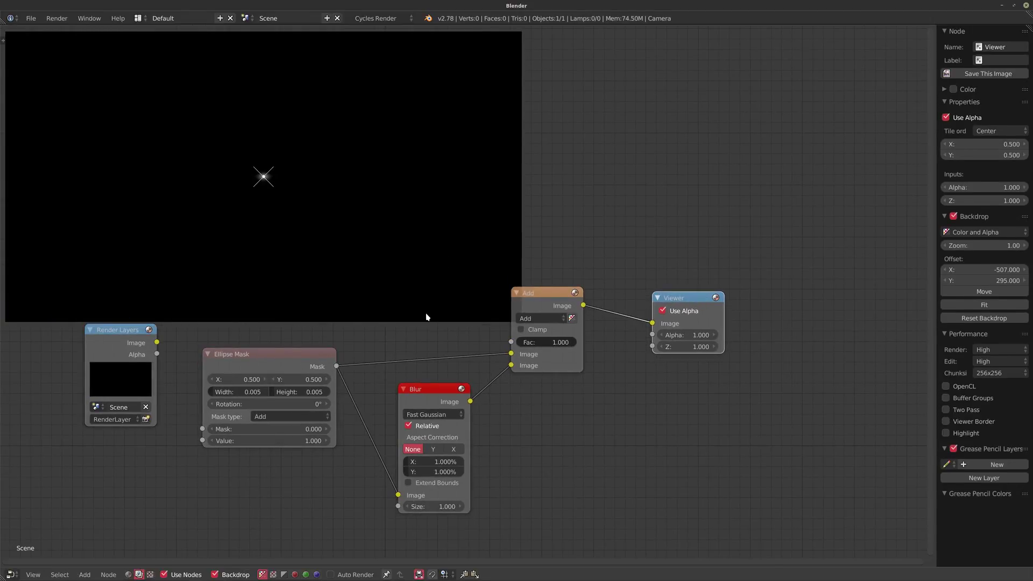
{"action": "left_click", "coordinate": [278, 364]}
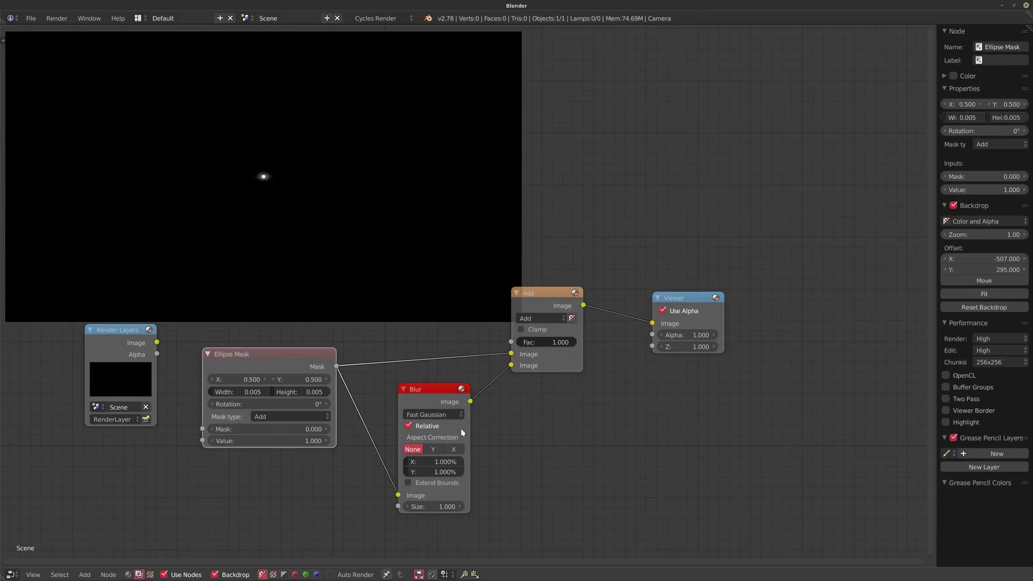
Duplicate the Blur node, feed the copy from the ellipse mask, and raise its X blur to about 44.7%
{"action": "middle_click_drag", "start_coordinate": [608, 462], "coordinate": [602, 434]}
{"action": "left_click", "coordinate": [442, 367]}
{"action": "key", "text": "shift+d"}
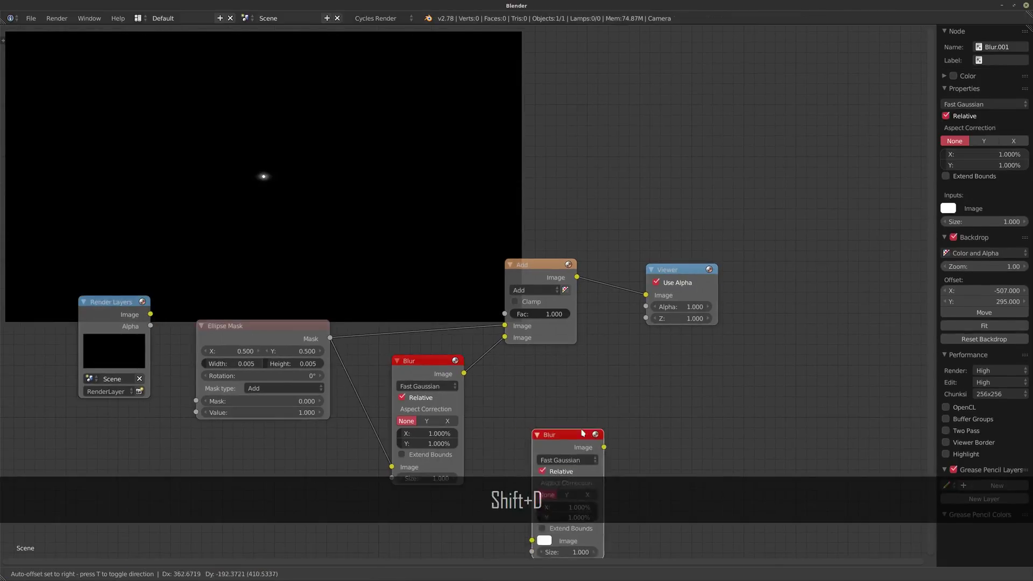
{"action": "left_click", "coordinate": [570, 417]}
{"action": "left_click_drag", "start_coordinate": [330, 338], "coordinate": [520, 517]}
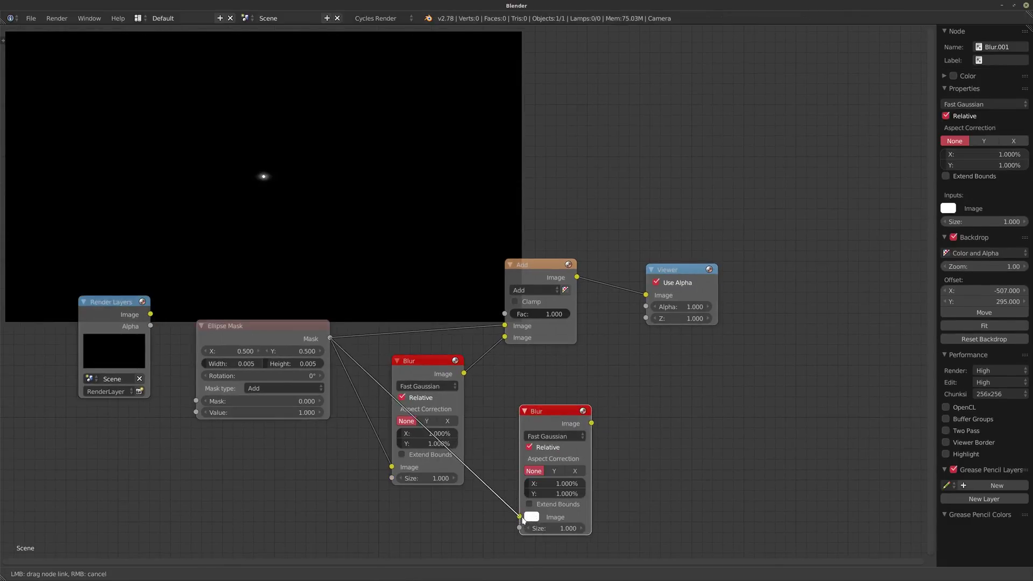
{"action": "middle_click_drag", "start_coordinate": [541, 488], "coordinate": [534, 476]}
{"action": "left_click_drag", "start_coordinate": [534, 477], "coordinate": [549, 472]}
Duplicate the Add node, insert the copy before the Viewer, and connect the second Blur to its second image input
{"action": "left_click_drag", "start_coordinate": [641, 269], "coordinate": [688, 257]}
{"action": "left_click", "coordinate": [520, 255]}
{"action": "key", "text": "shift+d"}
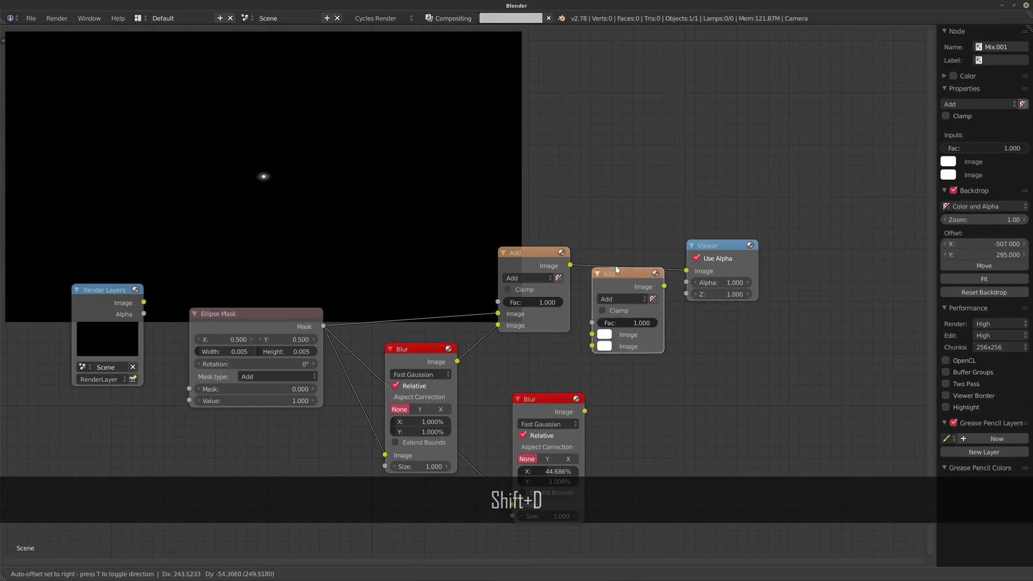
{"action": "left_click", "coordinate": [634, 253]}
{"action": "left_click_drag", "start_coordinate": [585, 412], "coordinate": [612, 323]}
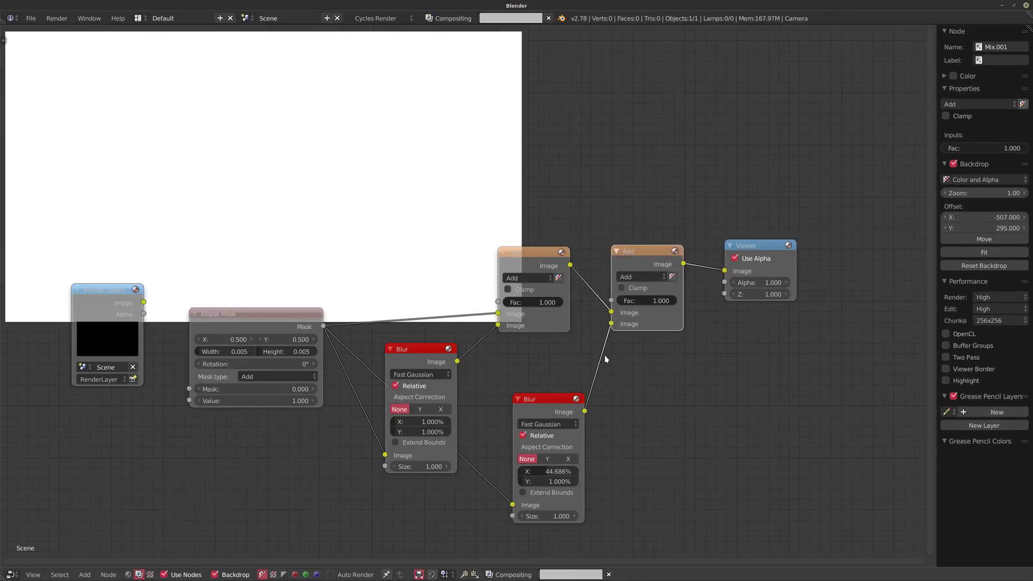
Fit the backdrop image to the node editor area
{"action": "left_click", "coordinate": [988, 253]}
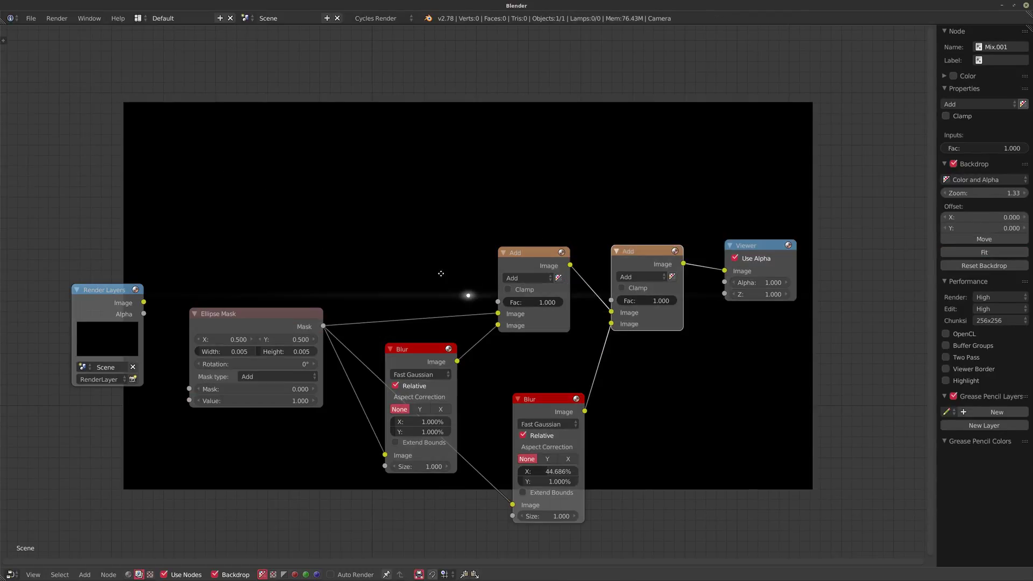
{"action": "middle_click_drag", "start_coordinate": [441, 273], "coordinate": [503, 387]}
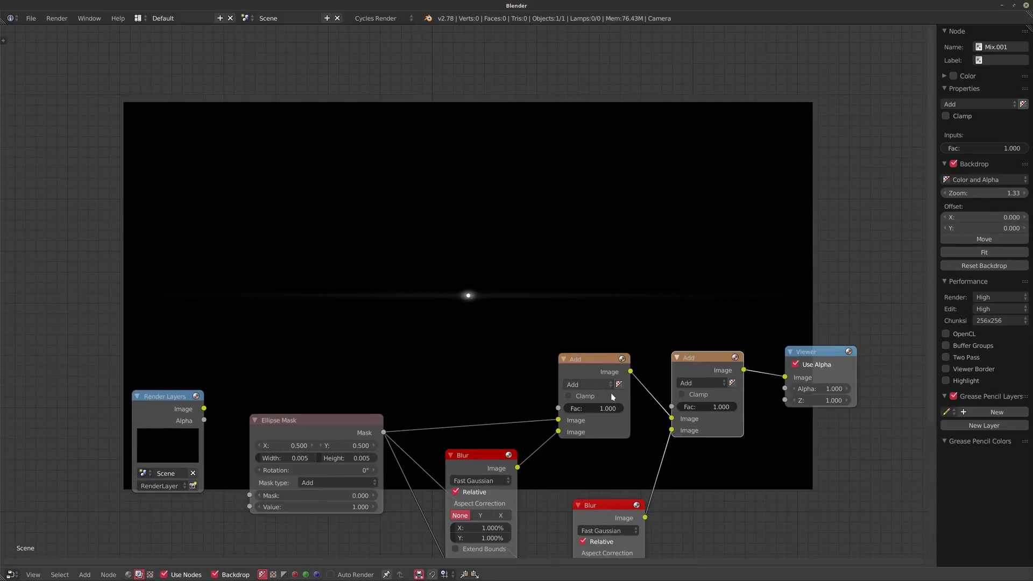
{"action": "middle_click_drag", "start_coordinate": [413, 511], "coordinate": [389, 403]}
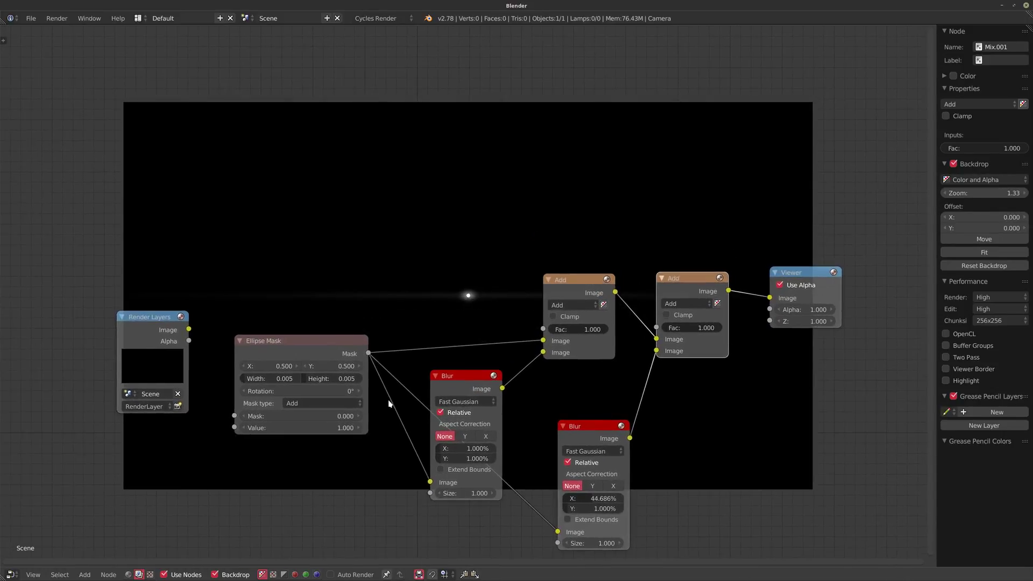
Delete the Render Layers node and spread the Ellipse Mask and both Blur nodes away from the flare in the backdrop
{"action": "left_click", "coordinate": [132, 338]}
{"action": "key", "text": "ctrl+x"}
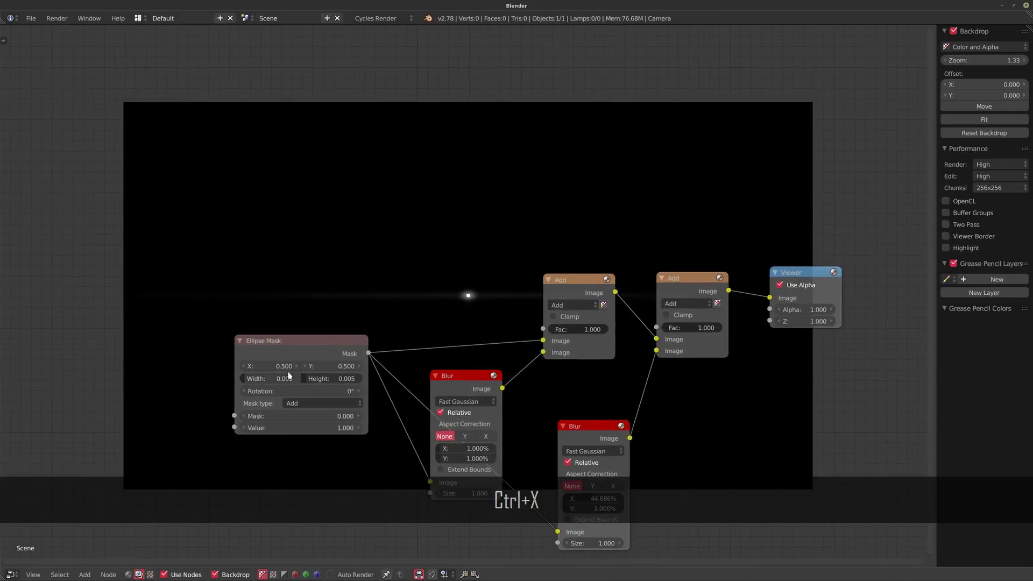
{"action": "left_click_drag", "start_coordinate": [280, 351], "coordinate": [135, 349]}
{"action": "scroll", "coordinate": [381, 341], "scroll_direction": "down", "scroll_amount": 3, "text": "shift"}
{"action": "left_click_drag", "start_coordinate": [472, 322], "coordinate": [346, 435]}
{"action": "left_click_drag", "start_coordinate": [598, 367], "coordinate": [507, 457]}
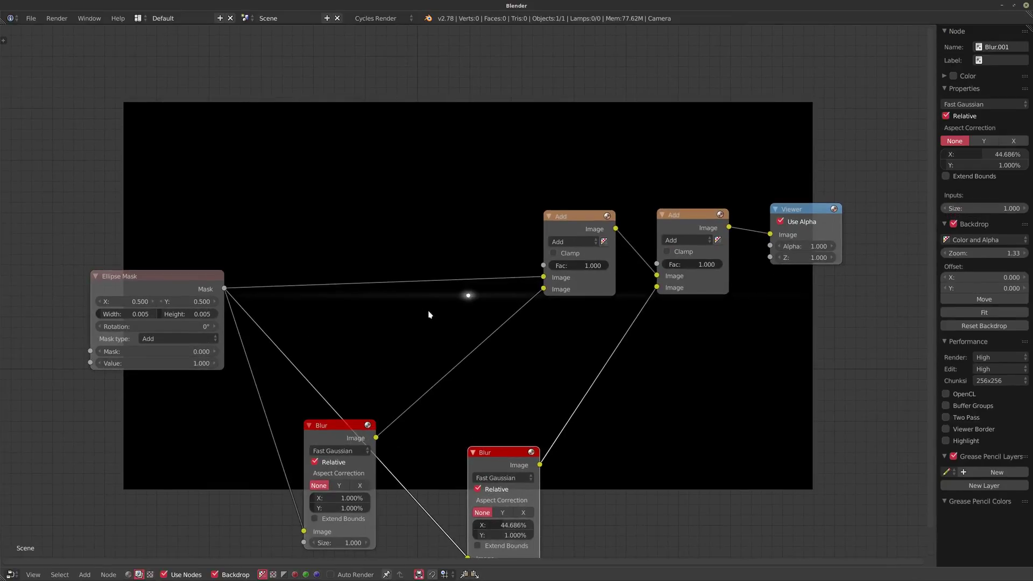
{"action": "scroll", "coordinate": [533, 329], "scroll_direction": "down", "scroll_amount": 3, "text": "shift"}
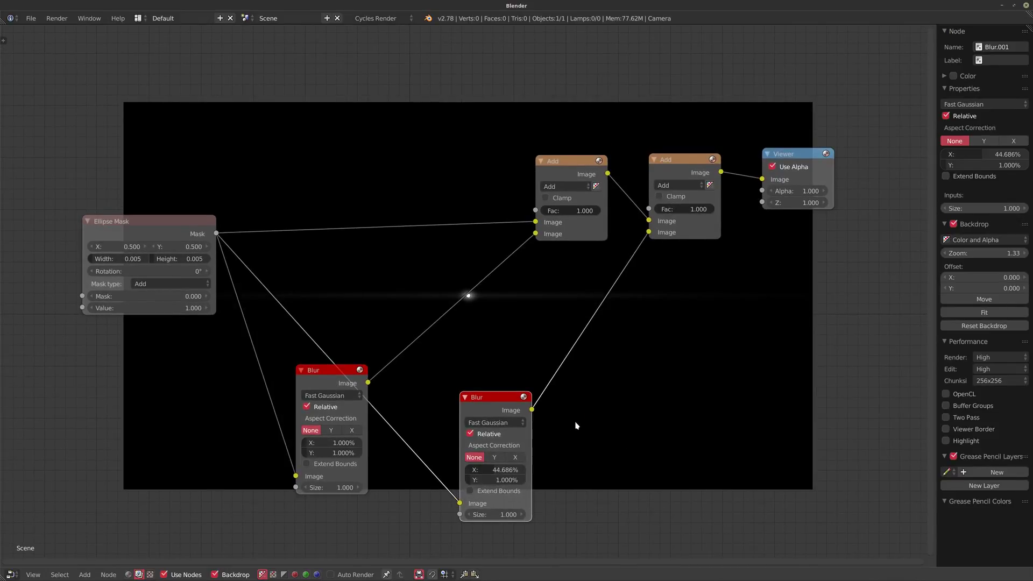
Insert a Gamma node between the second Blur and the second Add node, and lower its gamma to 0.62
{"action": "key", "text": "shift+a"}
{"action": "mouse_move", "coordinate": [570, 418]}
{"action": "left_click", "coordinate": [616, 469]}
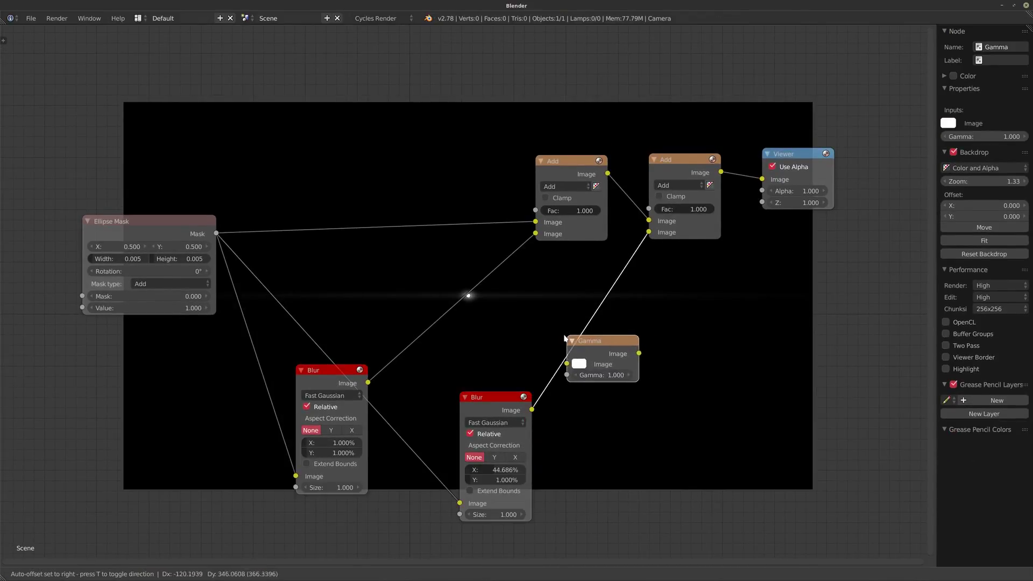
{"action": "left_click", "coordinate": [571, 339]}
{"action": "mouse_move", "coordinate": [608, 376]}
{"action": "left_mouse_down", "text": "ctrl"}
{"action": "mouse_move", "coordinate": [630, 376]}
{"action": "mouse_move", "coordinate": [606, 376]}
{"action": "left_mouse_up", "text": "ctrl"}
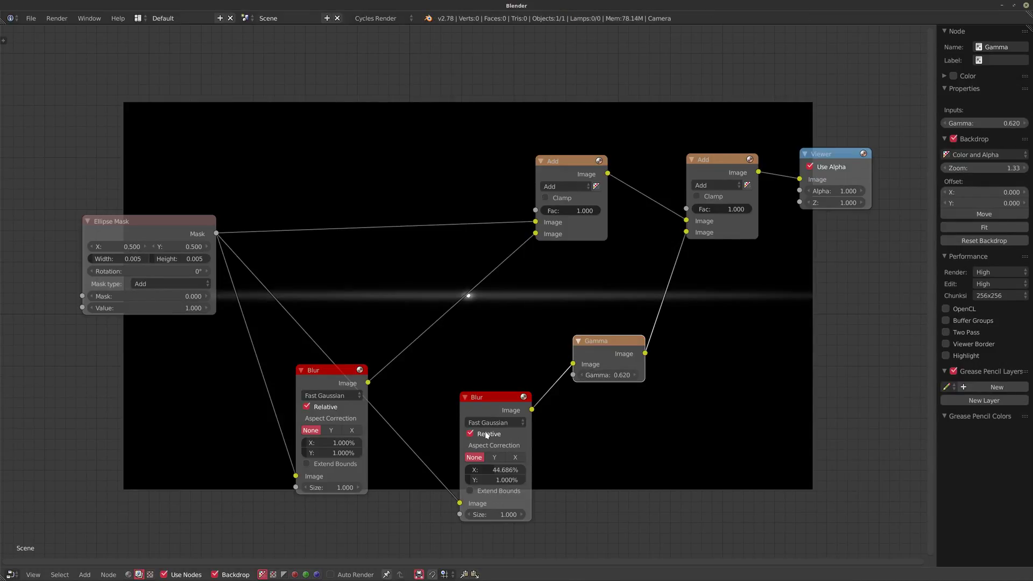
Set the second Blur node's Y blur to 0.15% and its X blur to 25%
{"action": "left_click", "coordinate": [486, 480]}
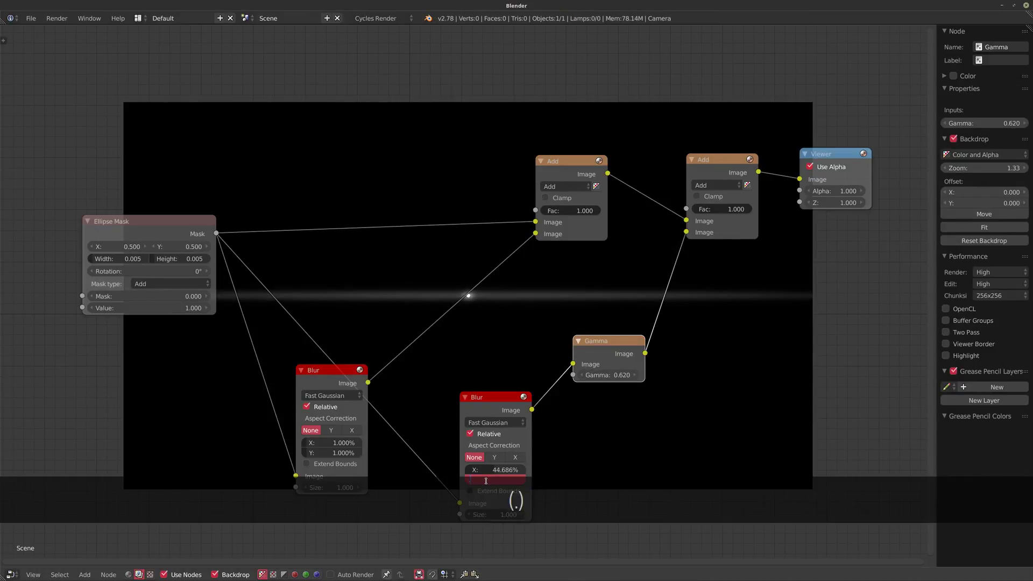
{"action": "type", "text": ".05"}
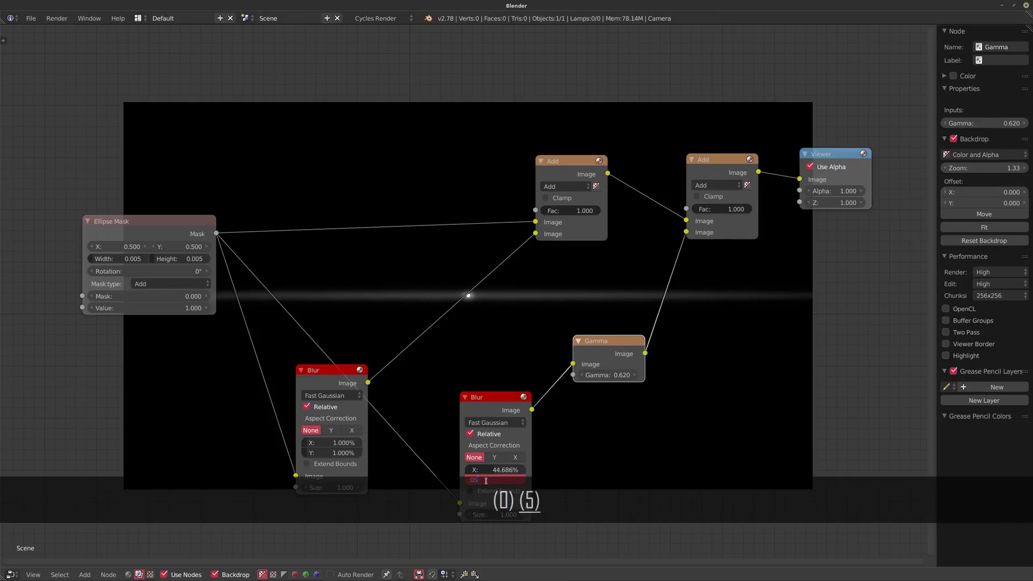
{"action": "key", "text": "BackSpace"}
{"action": "key", "text": "BackSpace"}
{"action": "type", "text": "15"}
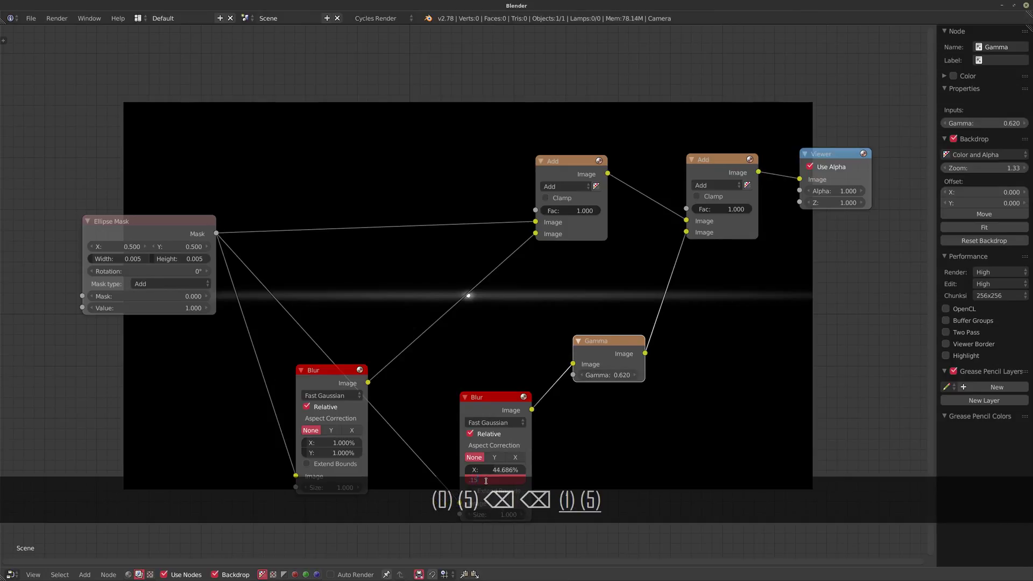
{"action": "key", "text": "Return"}
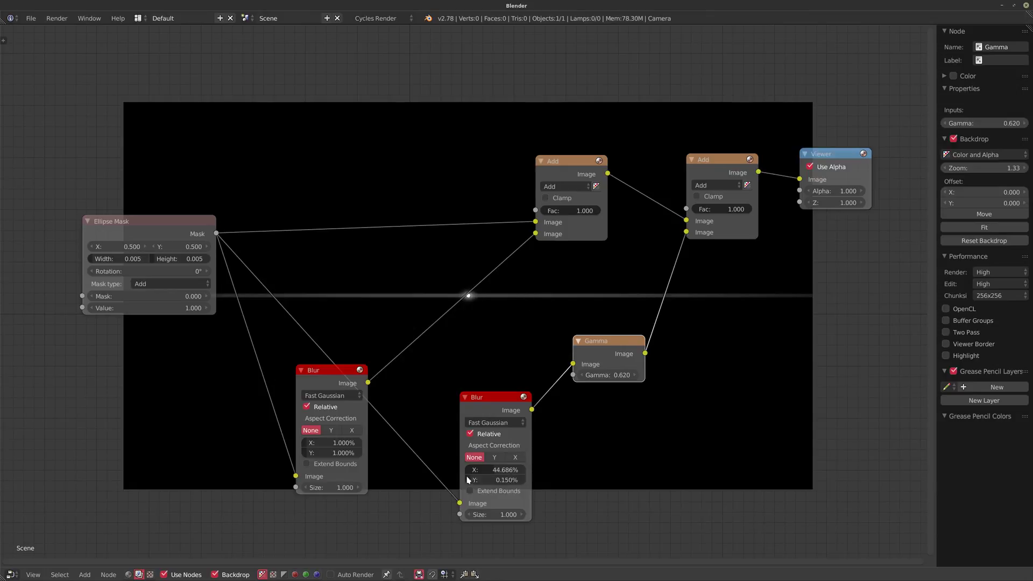
{"action": "left_click", "coordinate": [505, 470]}
{"action": "key", "text": "Return"}
{"action": "left_click", "coordinate": [491, 470]}
{"action": "type", "text": "25"}
{"action": "key", "text": "Return"}
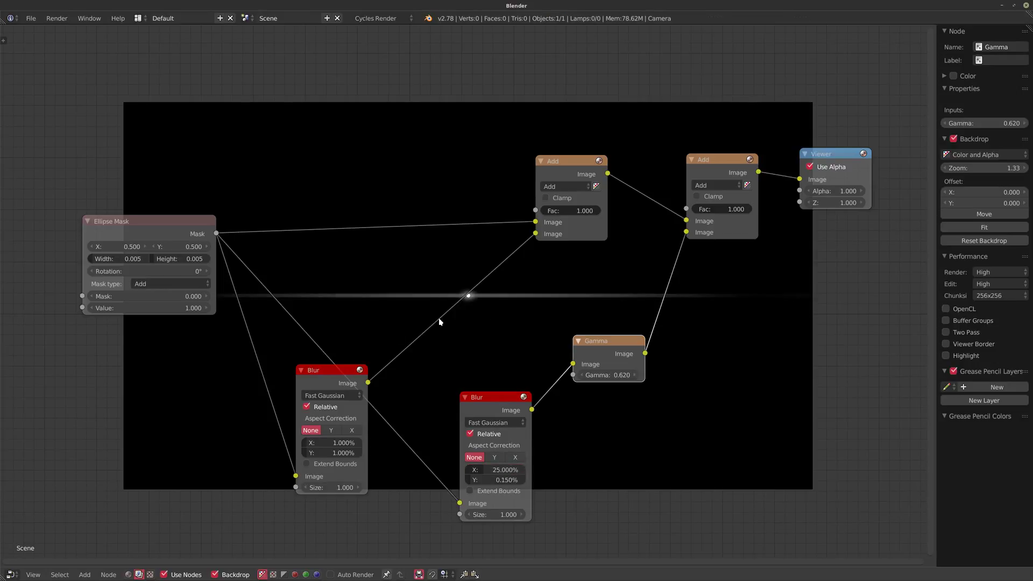
Duplicate the second Blur node and feed the copy from the ellipse mask
{"action": "middle_click_drag", "start_coordinate": [473, 317], "coordinate": [455, 317]}
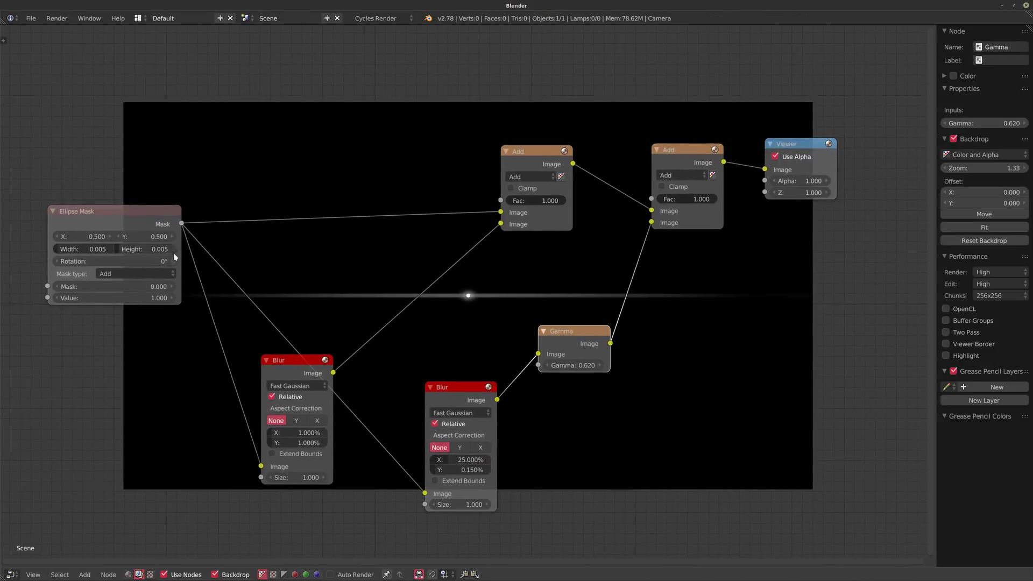
{"action": "left_click", "coordinate": [428, 398]}
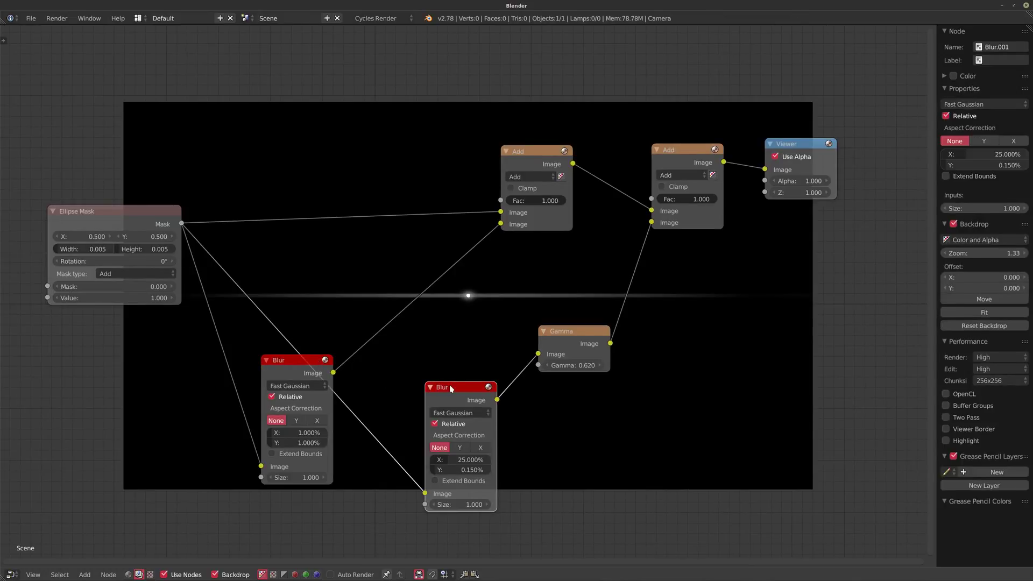
{"action": "key", "text": "shift+d"}
{"action": "left_click", "coordinate": [708, 398]}
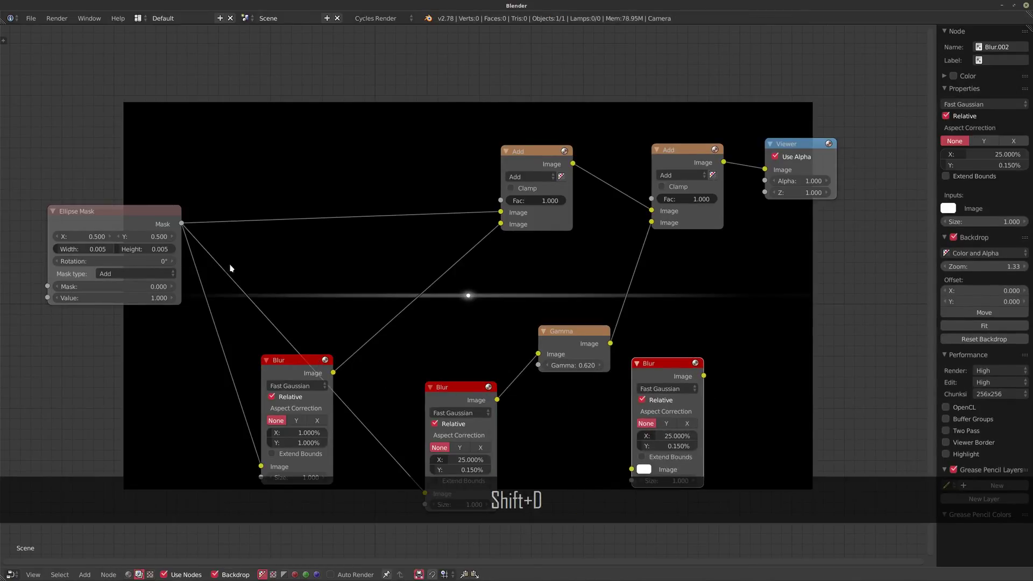
{"action": "left_click_drag", "start_coordinate": [181, 223], "coordinate": [633, 469]}
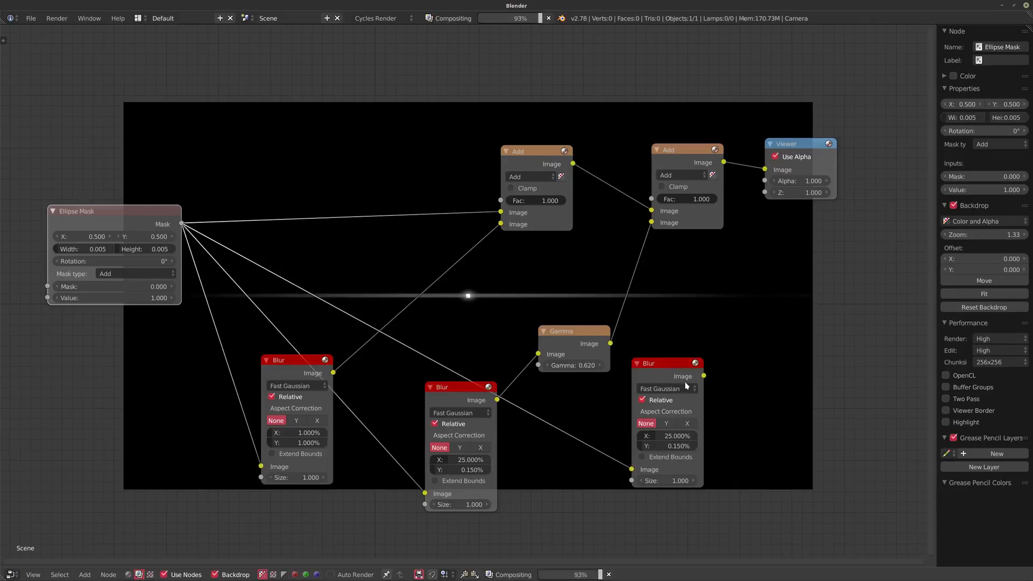
Insert a Mix node in Add mode before the Viewer and connect the third Blur to its second image input
{"action": "middle_click_drag", "start_coordinate": [805, 148], "coordinate": [757, 173]}
{"action": "left_click_drag", "start_coordinate": [757, 173], "coordinate": [836, 203]}
{"action": "key", "text": "shift+a"}
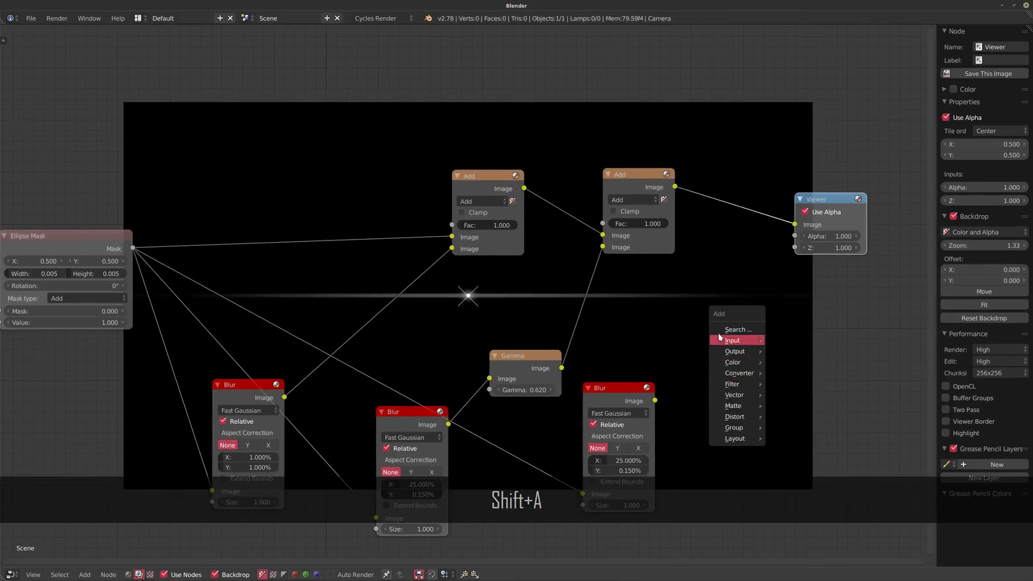
{"action": "mouse_move", "coordinate": [737, 362]}
{"action": "left_click", "coordinate": [804, 460]}
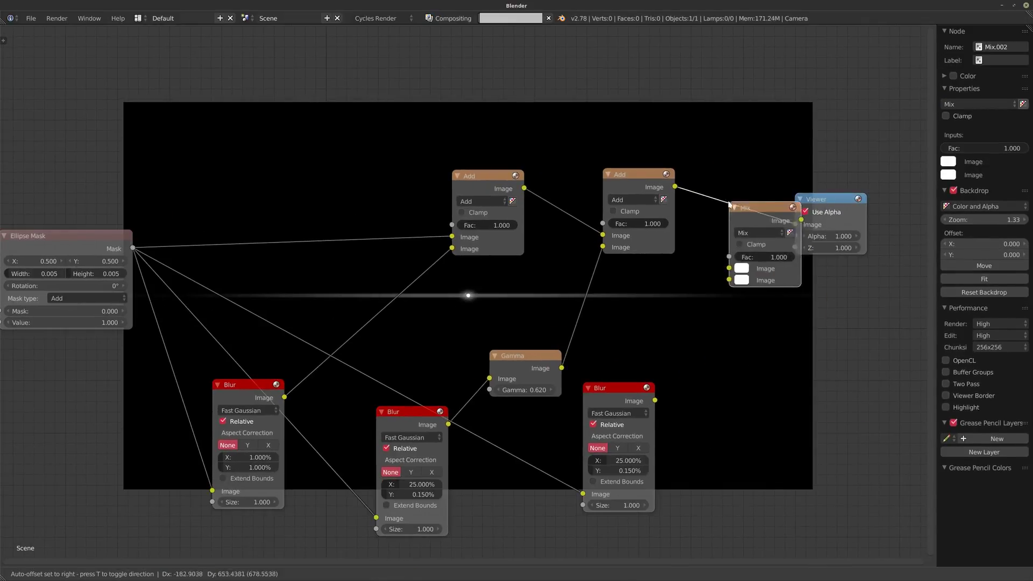
{"action": "left_click", "coordinate": [753, 226]}
{"action": "left_click", "coordinate": [747, 212]}
{"action": "left_click", "coordinate": [735, 236]}
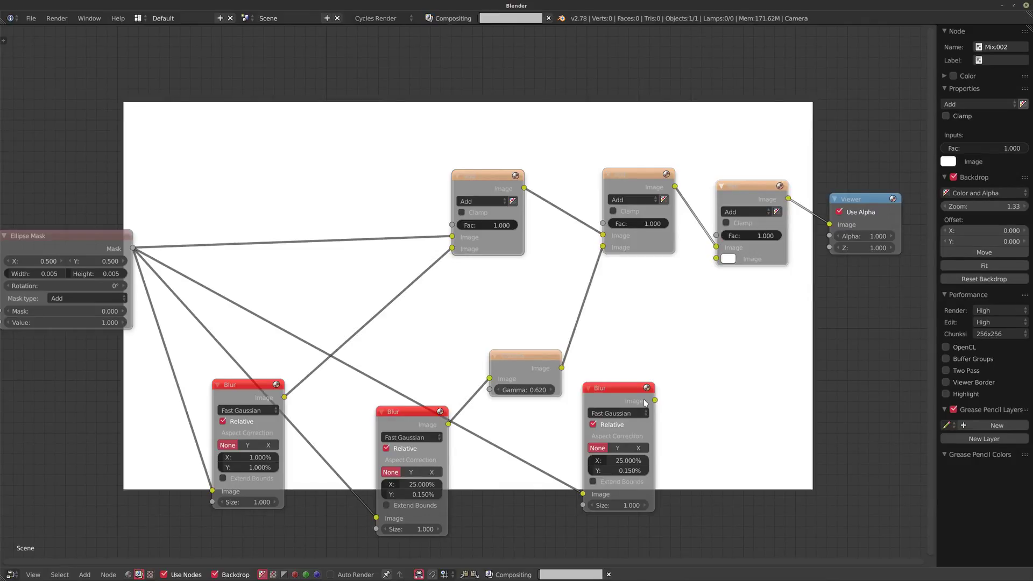
{"action": "left_click_drag", "start_coordinate": [655, 399], "coordinate": [714, 259]}
Set the third Blur node's X and Y blur to 10% each
{"action": "middle_click_drag", "start_coordinate": [665, 455], "coordinate": [671, 388]}
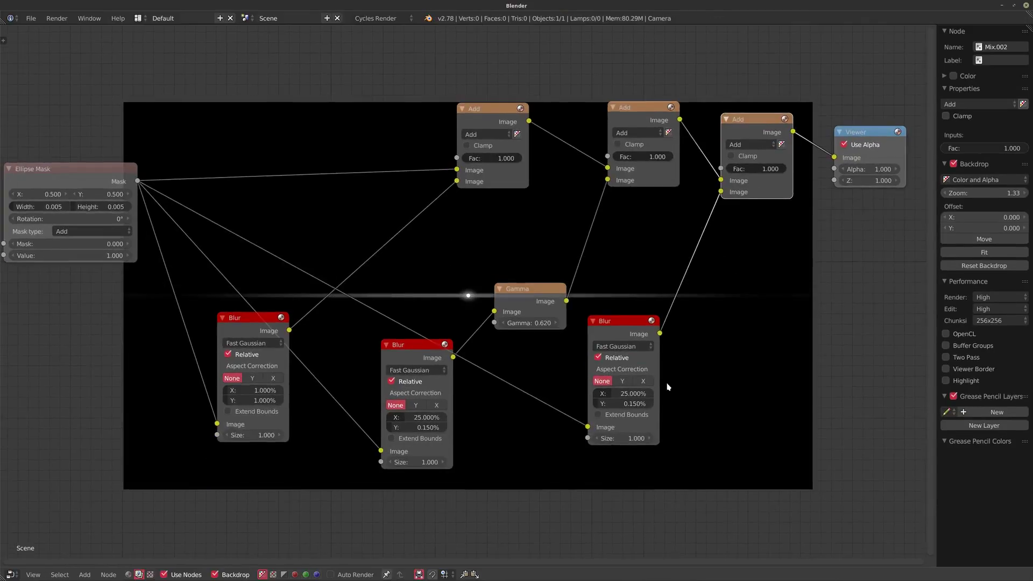
{"action": "scroll", "coordinate": [673, 388], "scroll_direction": "up", "scroll_amount": 2}
{"action": "left_click", "coordinate": [603, 394]}
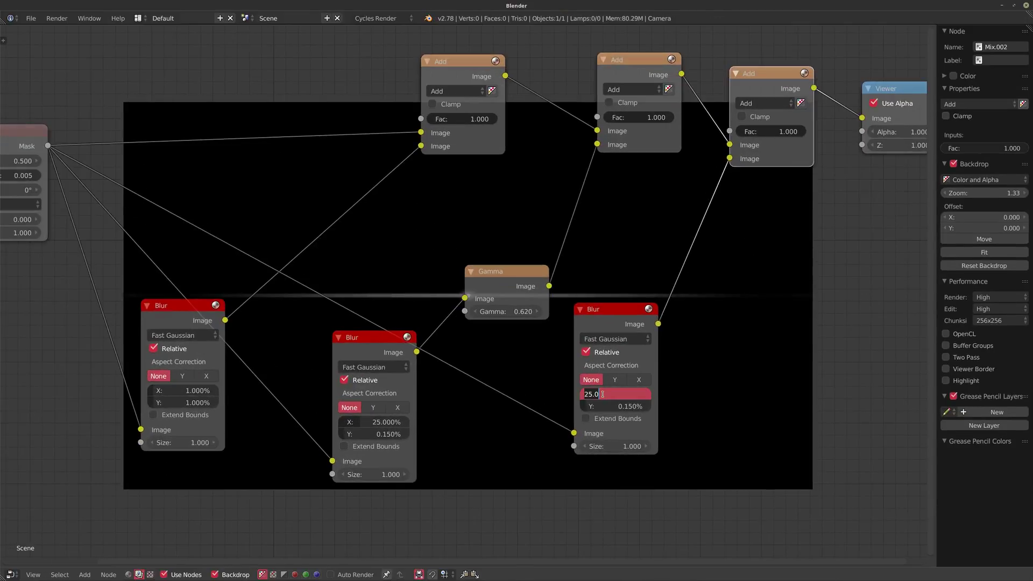
{"action": "type", "text": "10"}
{"action": "key", "text": "Tab"}
{"action": "type", "text": "10"}
{"action": "key", "text": "Return"}
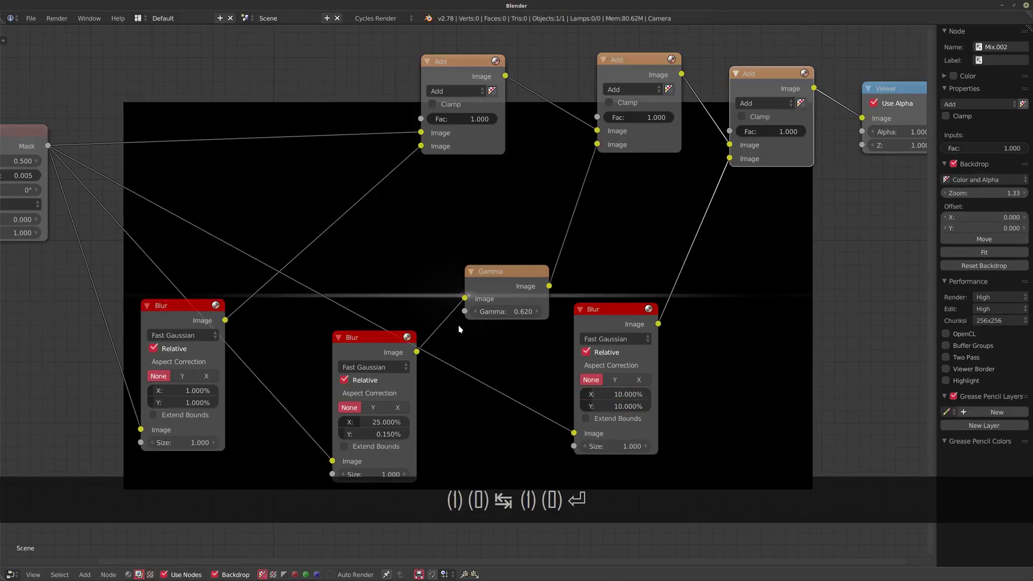
Insert a duplicate of the Gamma node between the third Blur and the last Add node, and set that Blur's aspect correction to X
{"action": "left_click_drag", "start_coordinate": [494, 284], "coordinate": [515, 217]}
{"action": "left_click_drag", "start_coordinate": [602, 314], "coordinate": [556, 318]}
{"action": "left_click", "coordinate": [529, 215]}
{"action": "key", "text": "shift+d"}
{"action": "left_click", "coordinate": [700, 262]}
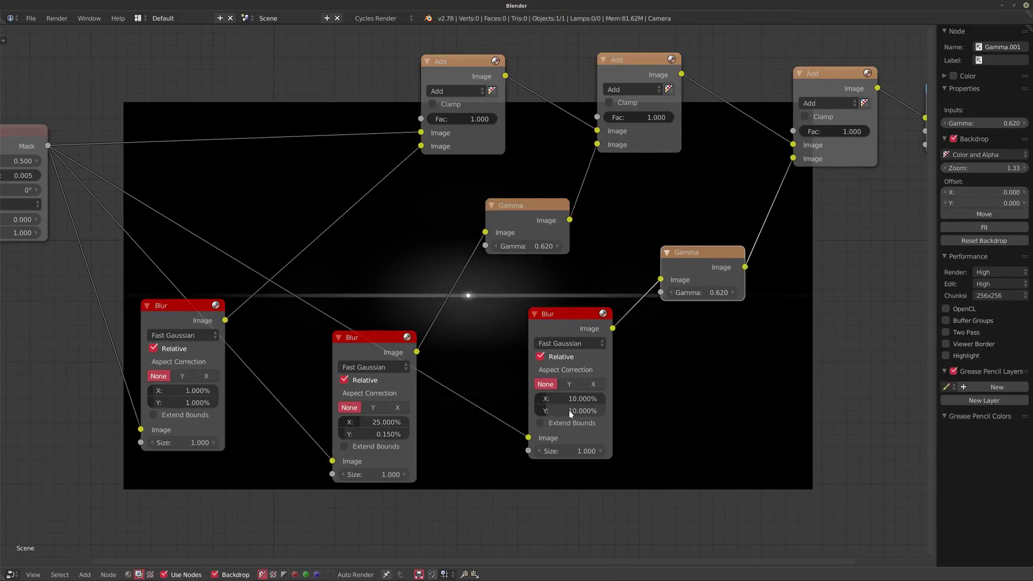
{"action": "left_click", "coordinate": [569, 384]}
{"action": "left_click", "coordinate": [593, 383]}
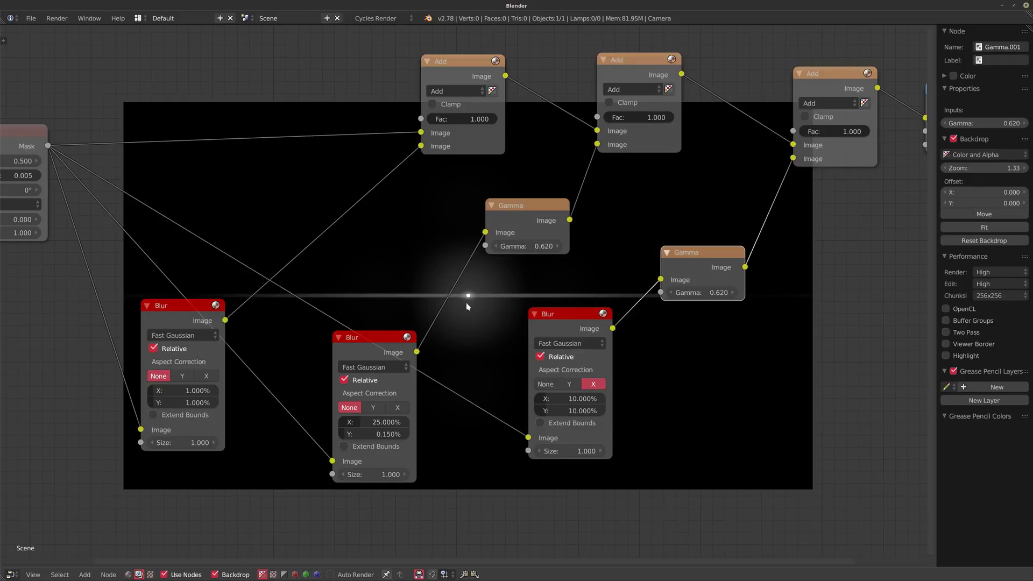
Try a gamma of 0.25 on the second Gamma node
{"action": "left_click", "coordinate": [697, 293]}
{"action": "type", "text": ".25"}
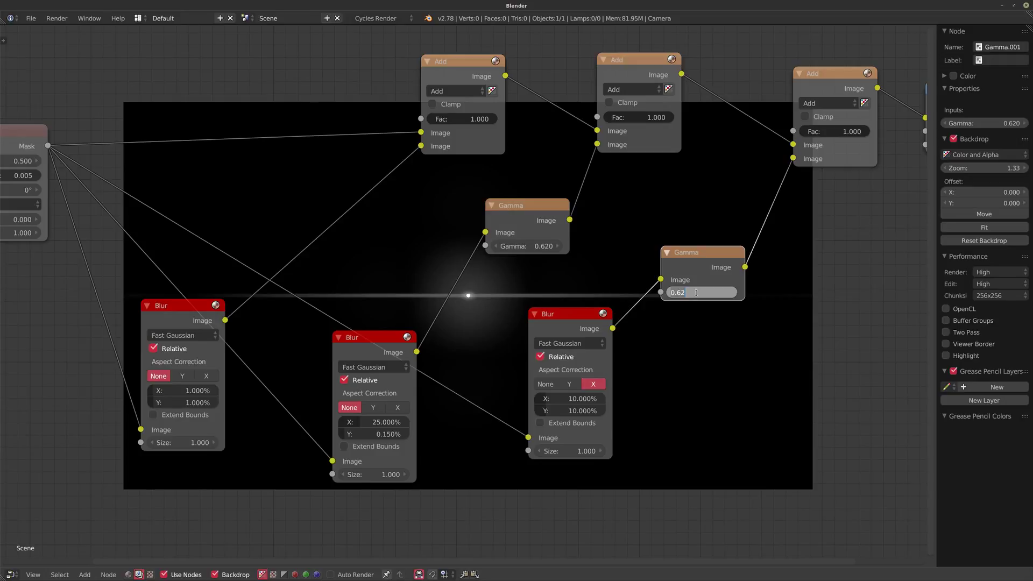
{"action": "key", "text": "Return"}
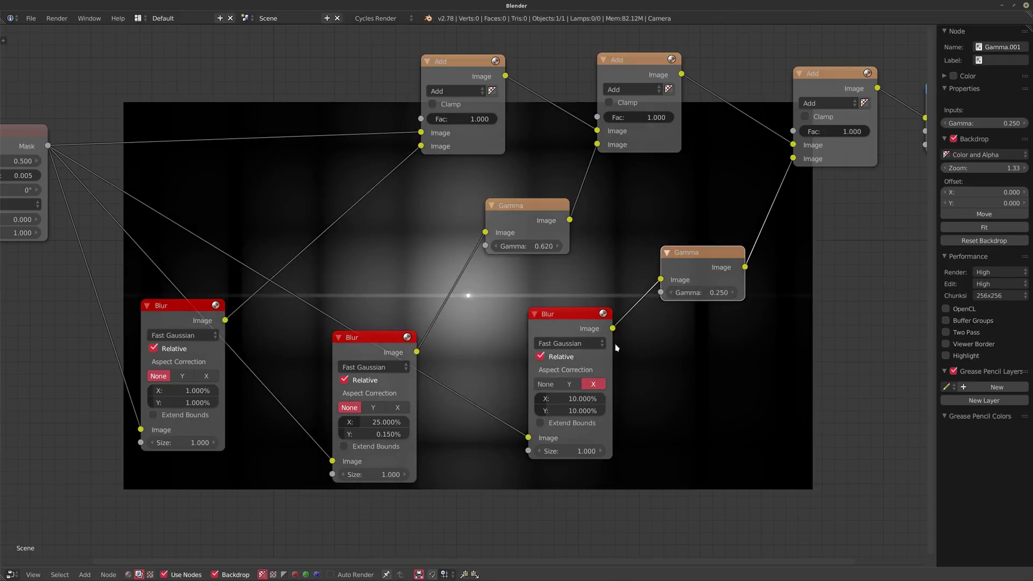
Try the Gaussian filter type on the third Blur node and switch it back to Fast Gaussian
{"action": "left_click", "coordinate": [702, 293]}
{"action": "left_click", "coordinate": [582, 343]}
{"action": "left_click", "coordinate": [583, 346]}
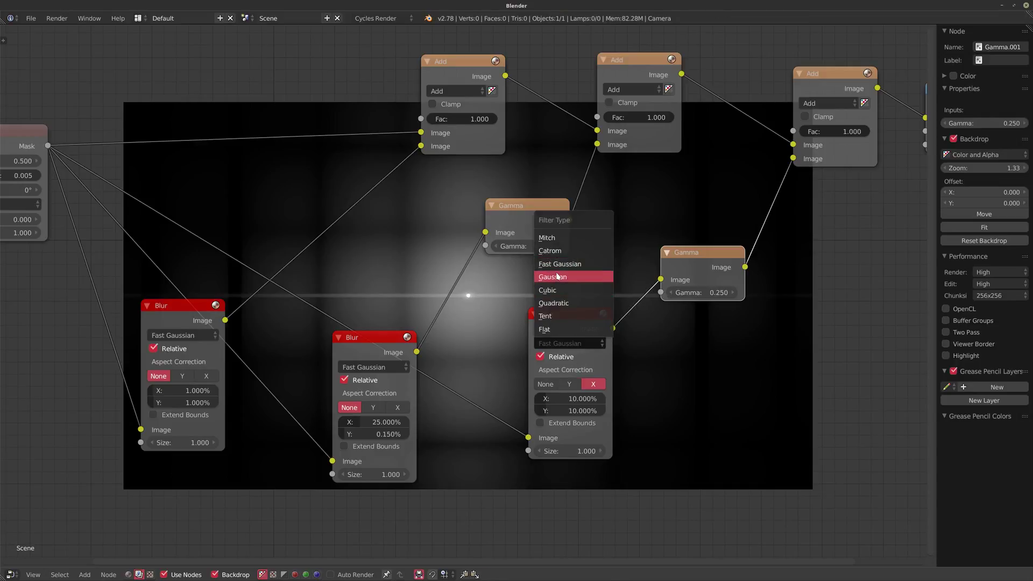
{"action": "left_click", "coordinate": [558, 277]}
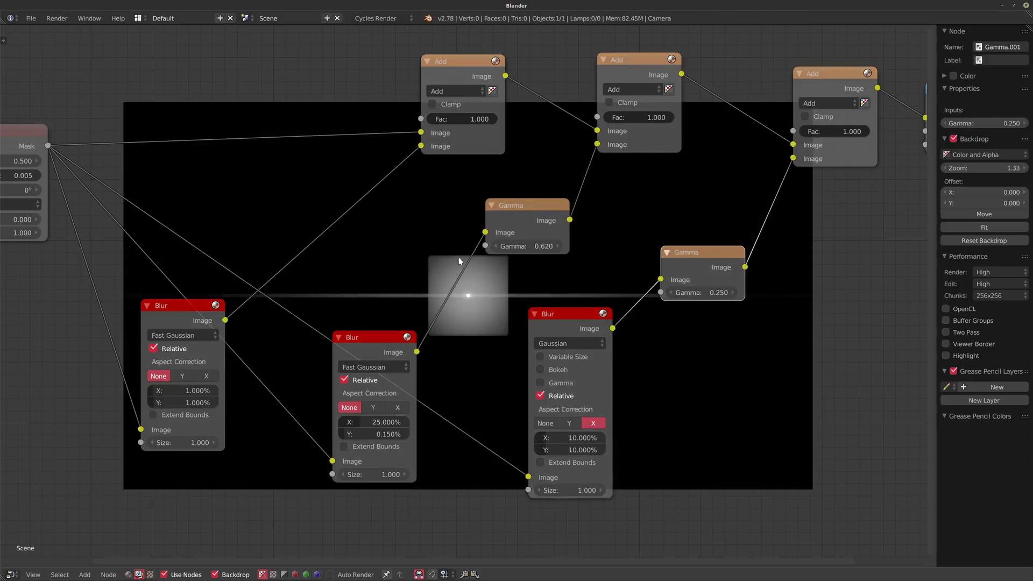
{"action": "left_click", "coordinate": [557, 346]}
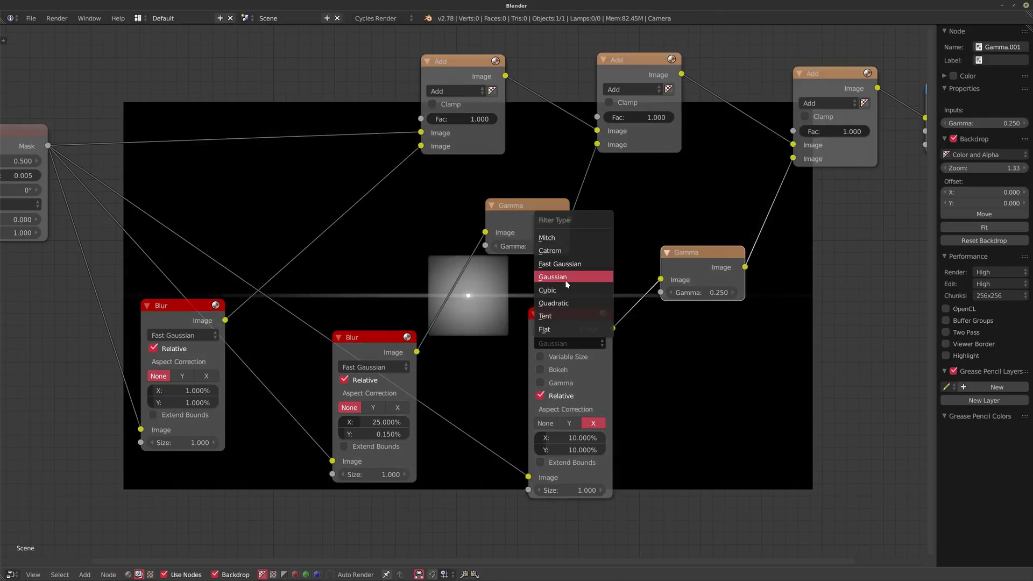
{"action": "left_click", "coordinate": [561, 264]}
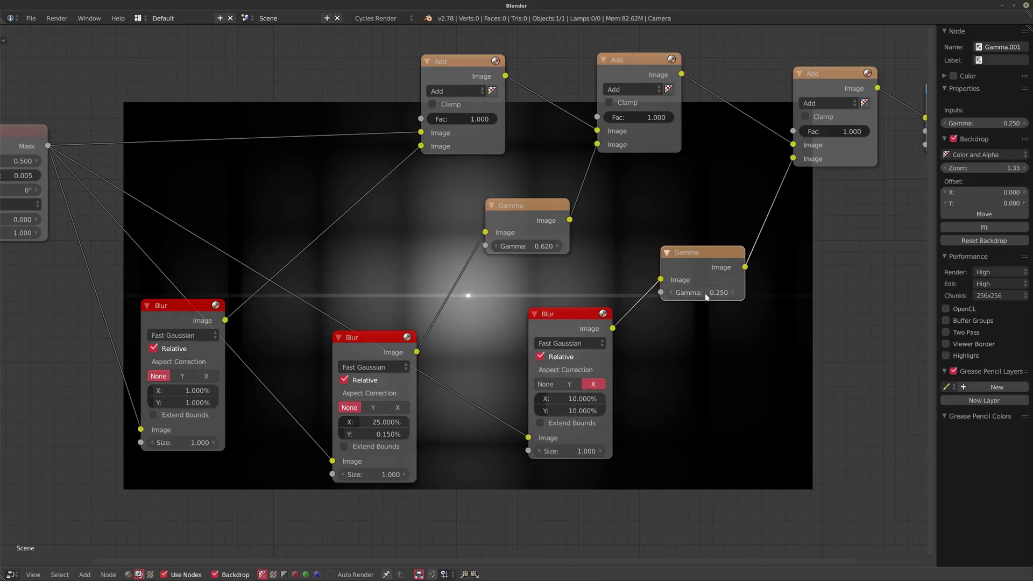
Try a gamma of 0.4 on the second Gamma node and settle on 0.5
{"action": "left_click", "coordinate": [707, 293]}
{"action": "type", "text": ".4"}
{"action": "key", "text": "Return"}
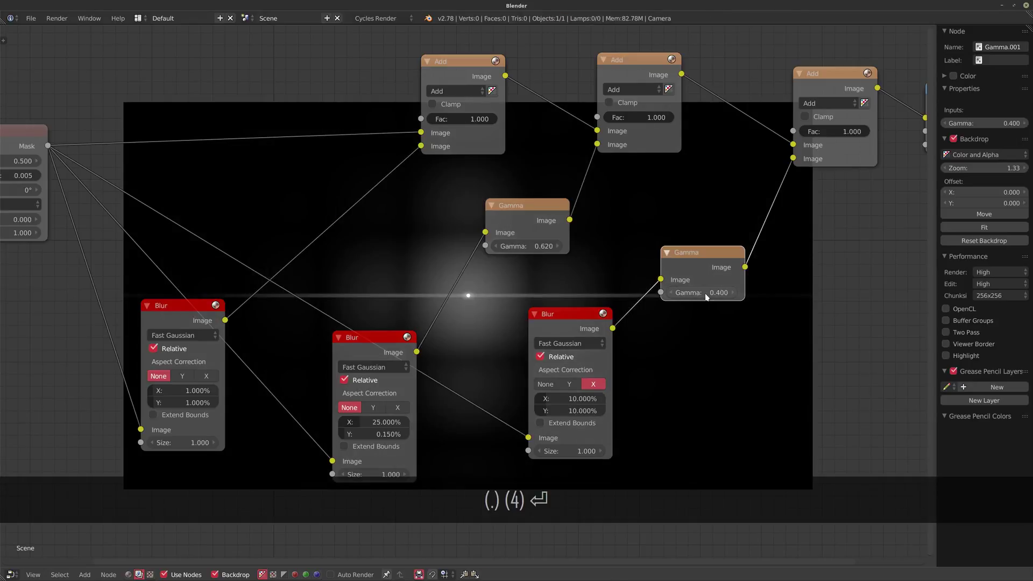
{"action": "left_click", "coordinate": [706, 294]}
{"action": "type", "text": "."}
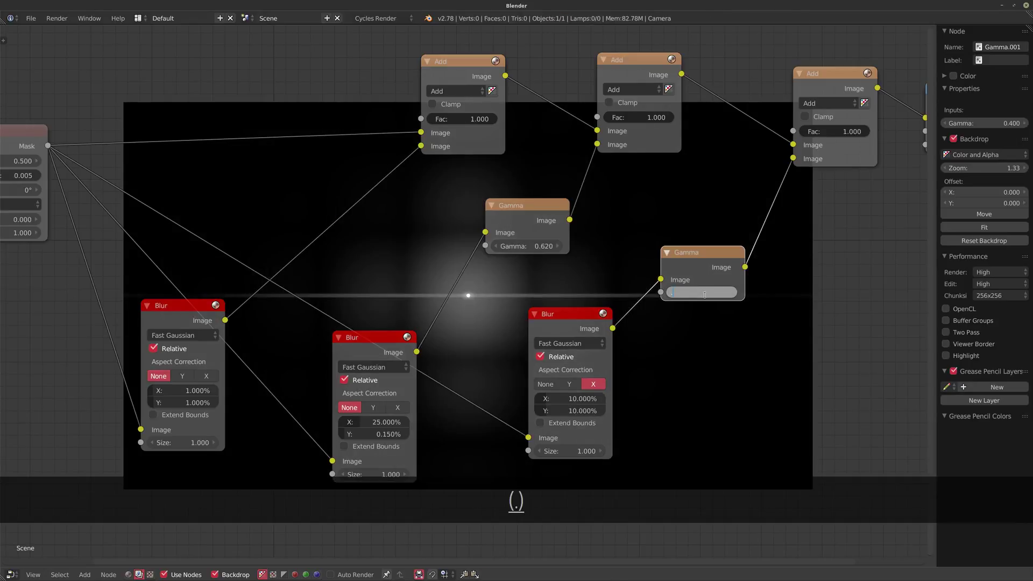
{"action": "type", "text": "5"}
{"action": "key", "text": "Return"}
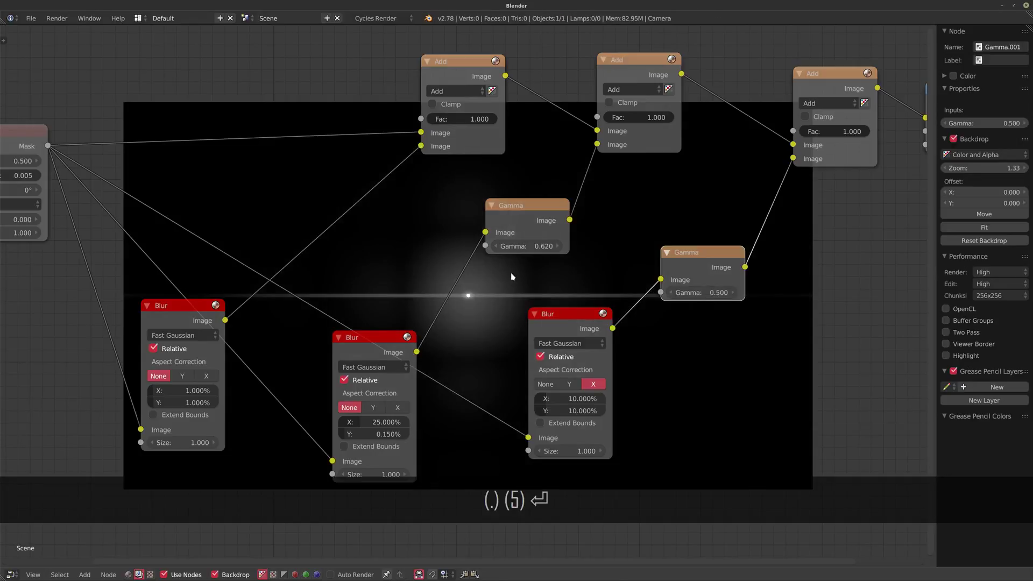
{"action": "middle_click_drag", "start_coordinate": [461, 309], "coordinate": [473, 281]}
{"action": "key", "text": "Home"}
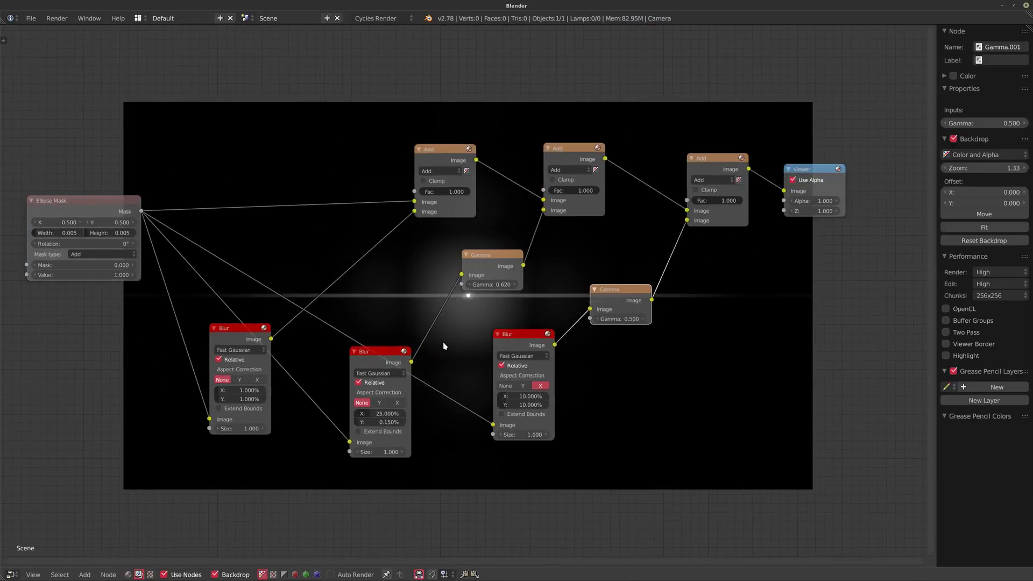
Shift the first Gamma node slightly away from the flare's centre and view the flare unobstructed by the nodes
{"action": "left_click_drag", "start_coordinate": [491, 260], "coordinate": [458, 257]}
{"action": "middle_click_drag", "start_coordinate": [368, 51], "coordinate": [375, 330]}
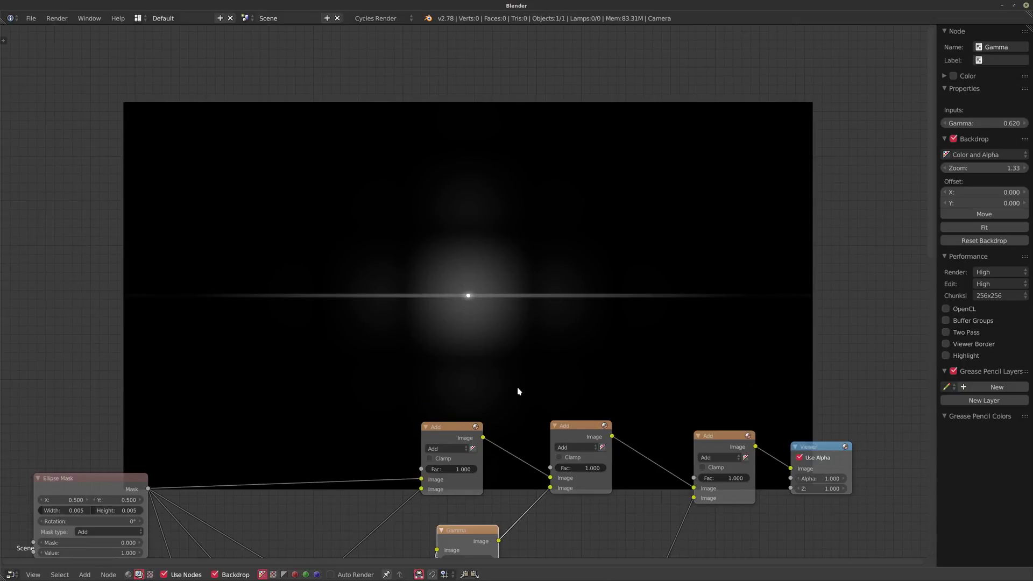
{"action": "middle_click_drag", "start_coordinate": [519, 414], "coordinate": [514, 208]}
Make room before the Viewer node and insert a ColorRamp node between the last Add node and the Viewer
{"action": "scroll", "coordinate": [515, 210], "scroll_direction": "down", "scroll_amount": 2}
{"action": "middle_click_drag", "start_coordinate": [770, 230], "coordinate": [716, 298]}
{"action": "left_click_drag", "start_coordinate": [713, 318], "coordinate": [795, 316]}
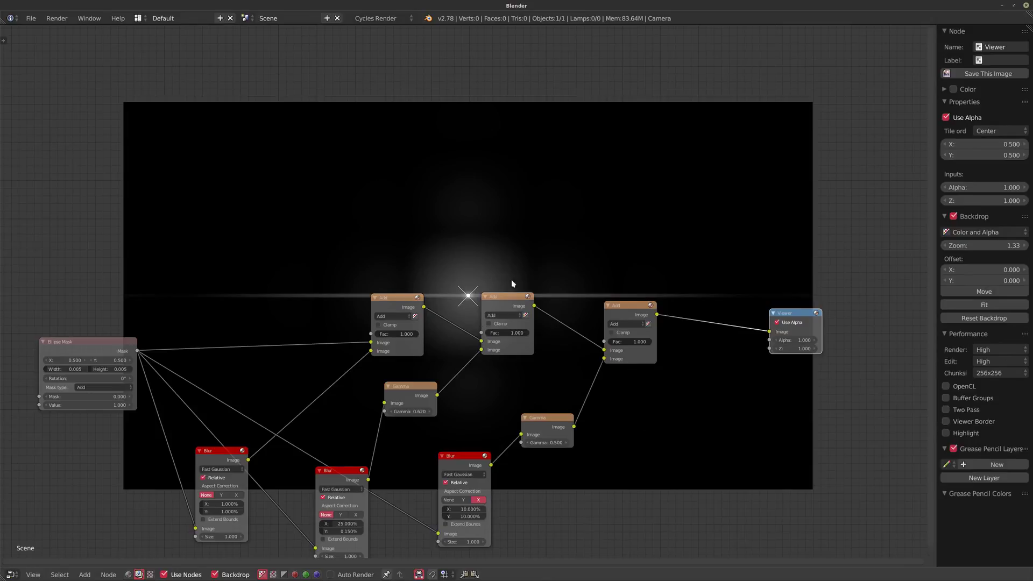
{"action": "key", "text": "shift+a"}
{"action": "mouse_move", "coordinate": [648, 449]}
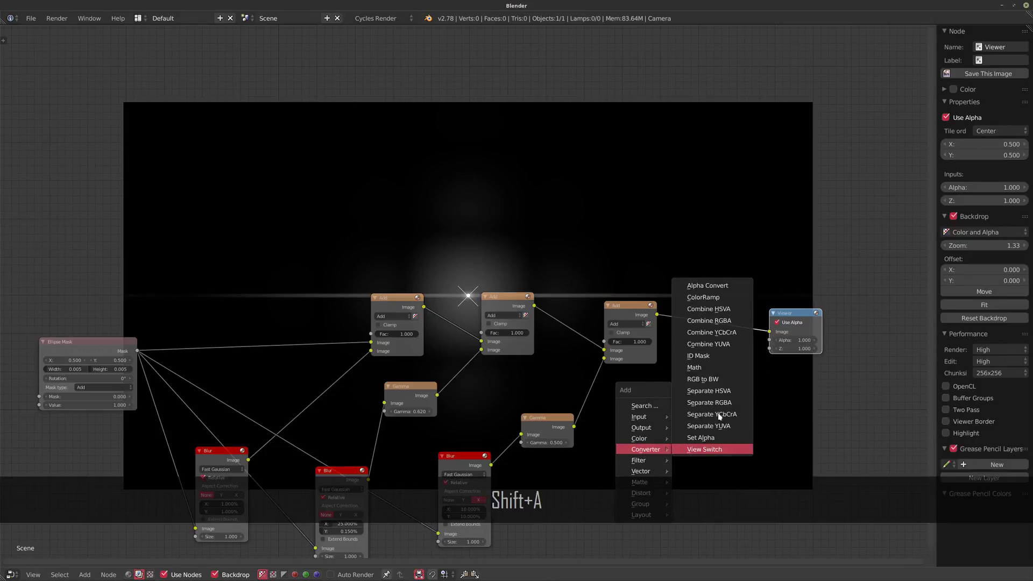
{"action": "left_click", "coordinate": [703, 297]}
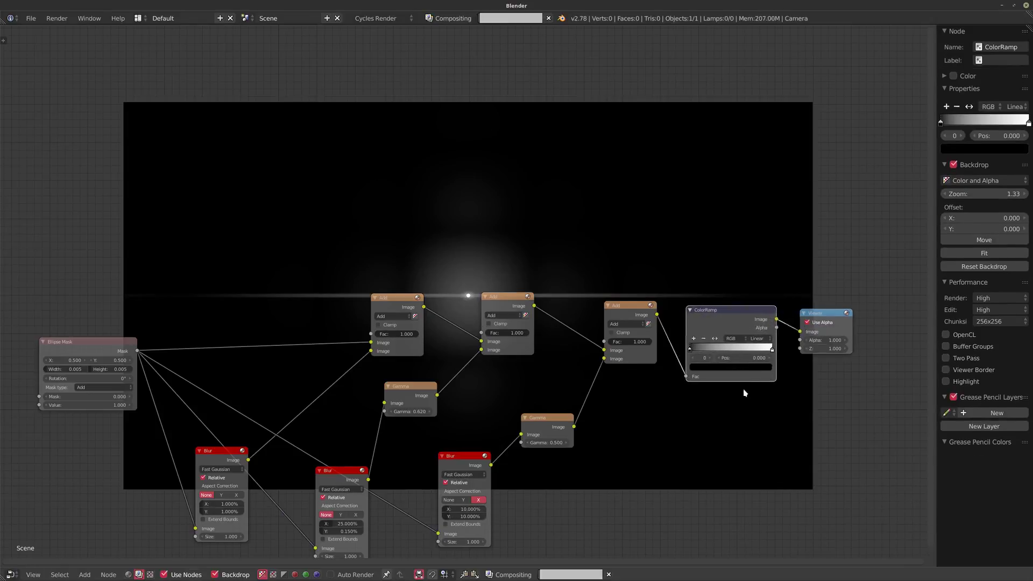
{"action": "left_click", "coordinate": [742, 392]}
Tint the flare by changing the ColorRamp's white end stop to a saturated pinkish red
{"action": "left_click", "coordinate": [773, 350]}
{"action": "left_click", "coordinate": [739, 367]}
{"action": "left_click", "coordinate": [710, 294]}
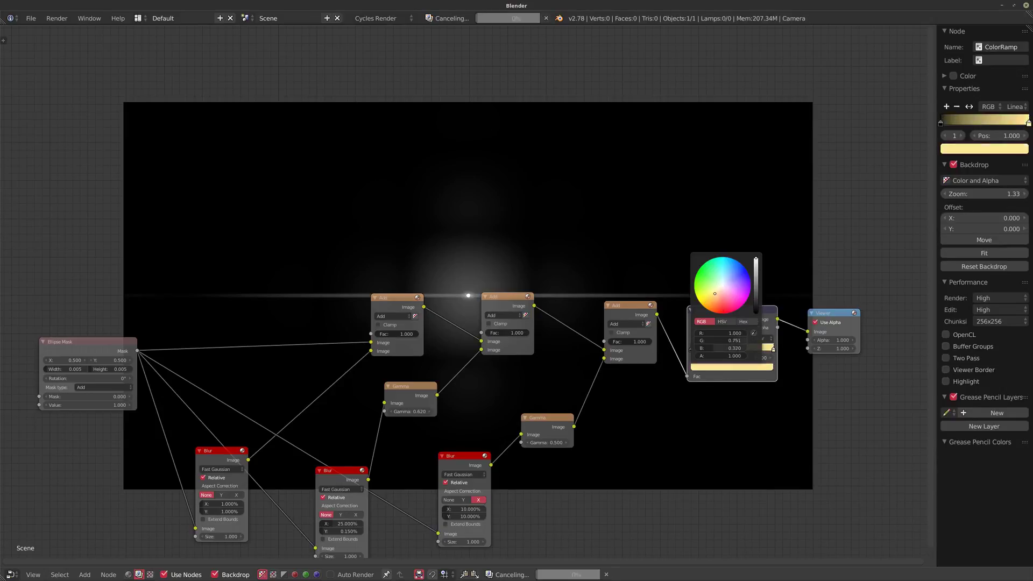
{"action": "left_click", "coordinate": [718, 309]}
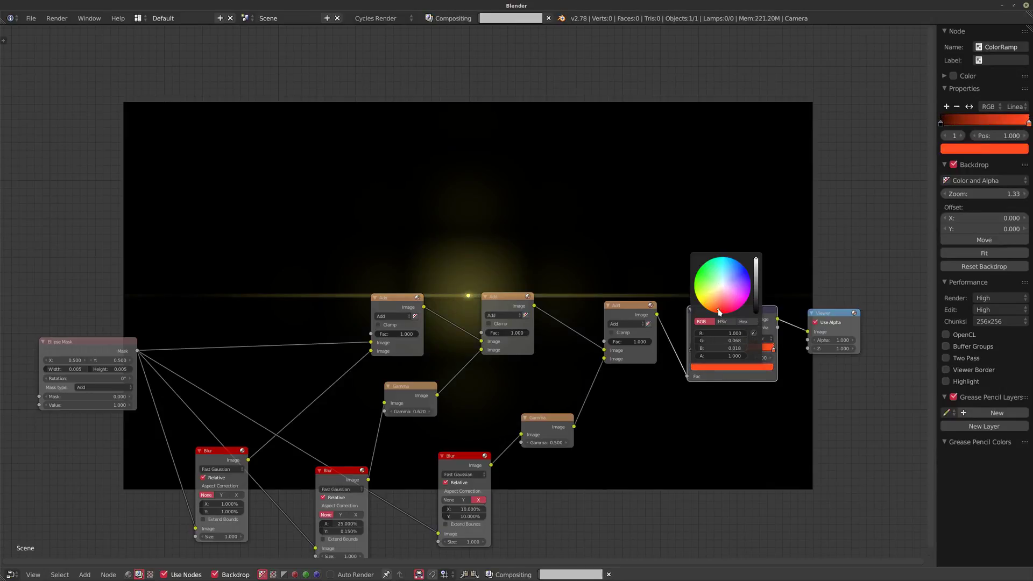
{"action": "left_click_drag", "start_coordinate": [719, 309], "coordinate": [729, 310]}
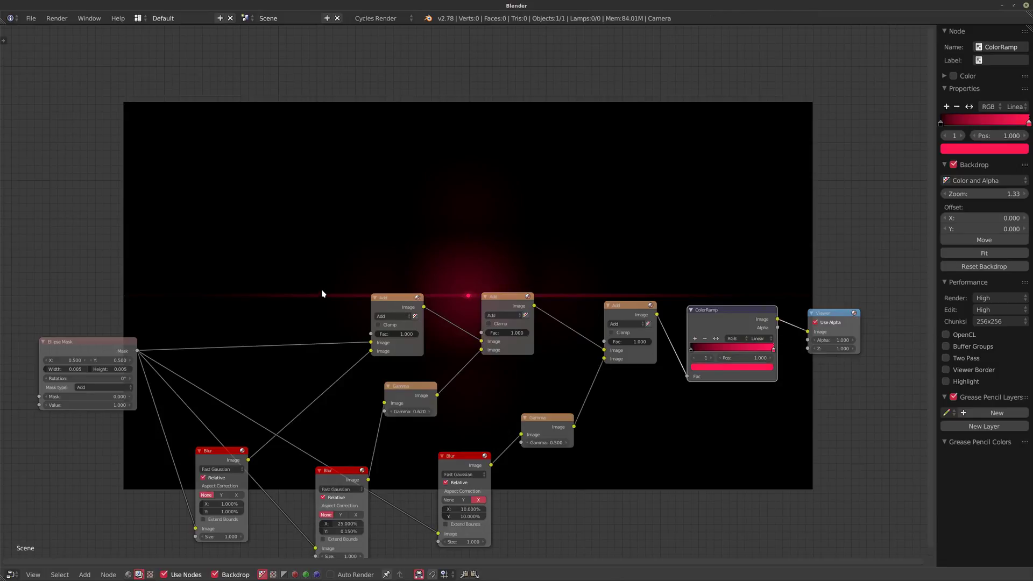
{"action": "middle_click_drag", "start_coordinate": [424, 267], "coordinate": [400, 364]}
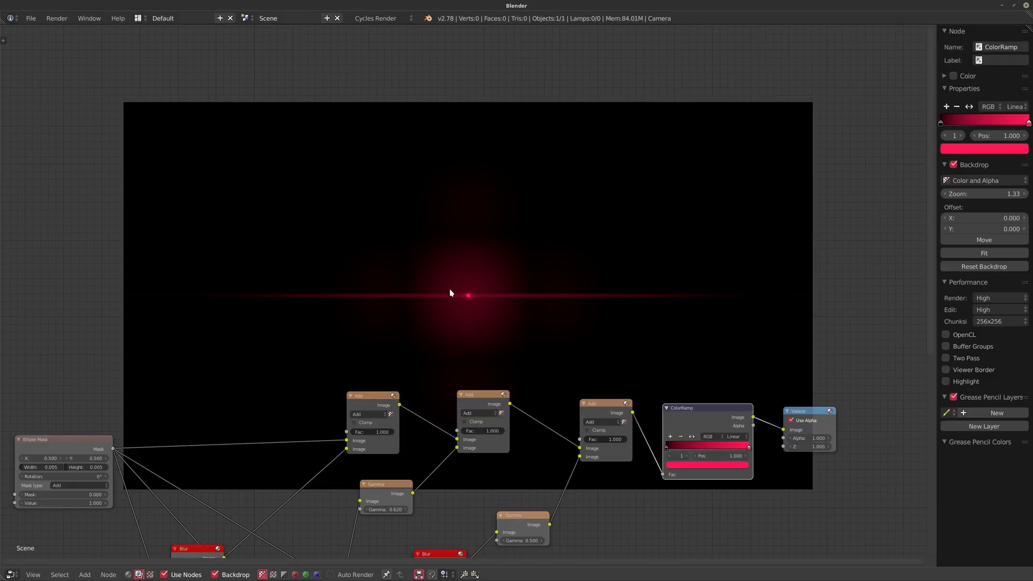
{"action": "middle_click_drag", "start_coordinate": [498, 479], "coordinate": [496, 349]}
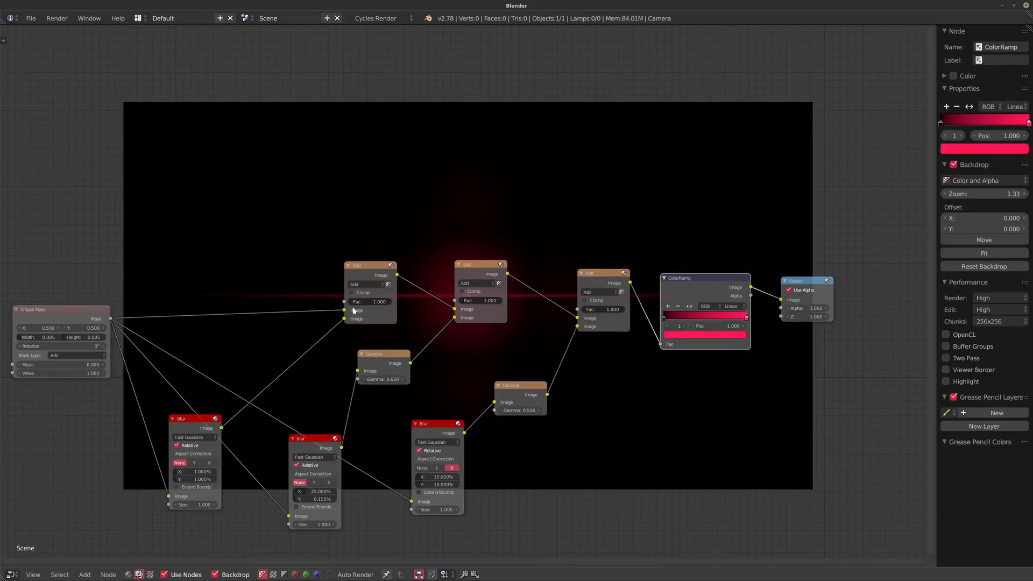
{"action": "middle_click_drag", "start_coordinate": [423, 258], "coordinate": [420, 371]}
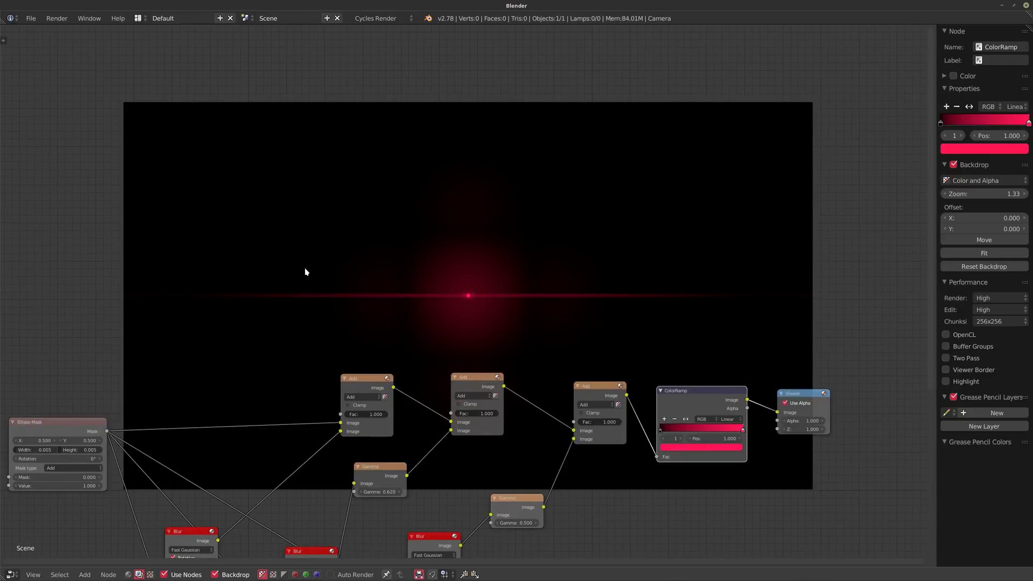
{"action": "scroll", "coordinate": [445, 276], "scroll_direction": "up", "scroll_amount": 1}
{"action": "scroll", "coordinate": [445, 277], "scroll_direction": "down", "scroll_amount": 3, "text": "shift"}
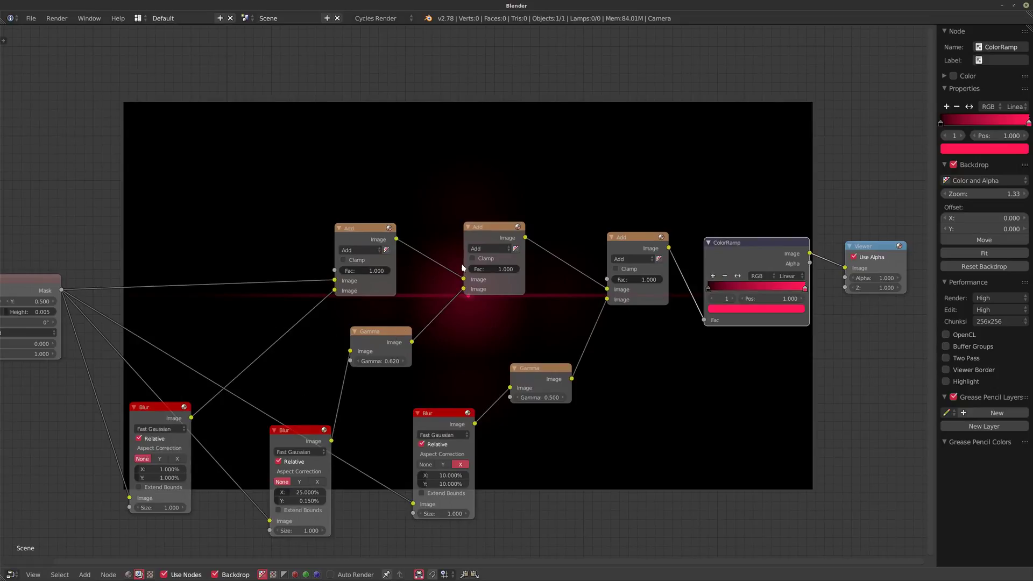
{"action": "middle_click_drag", "start_coordinate": [434, 259], "coordinate": [432, 390]}
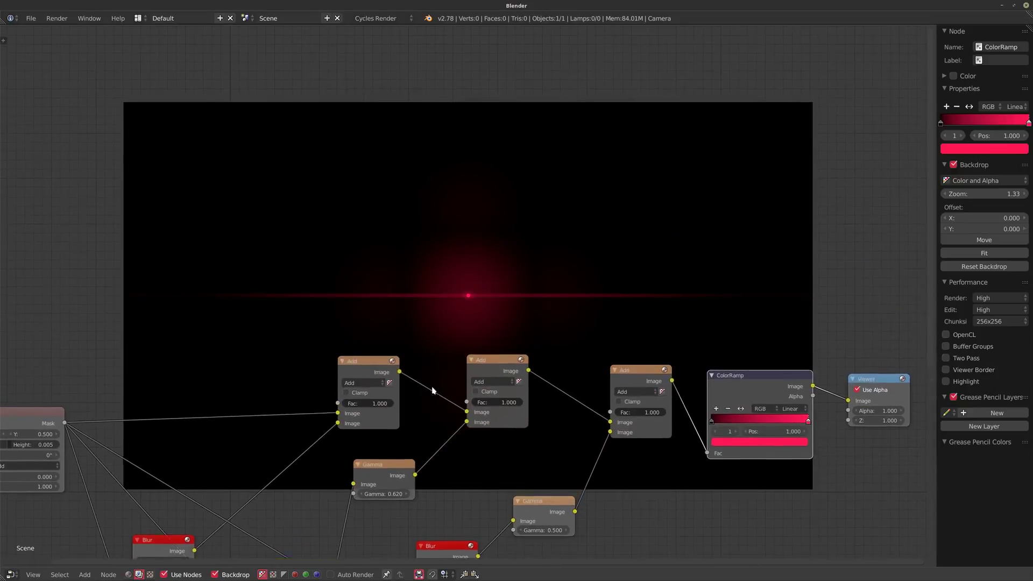